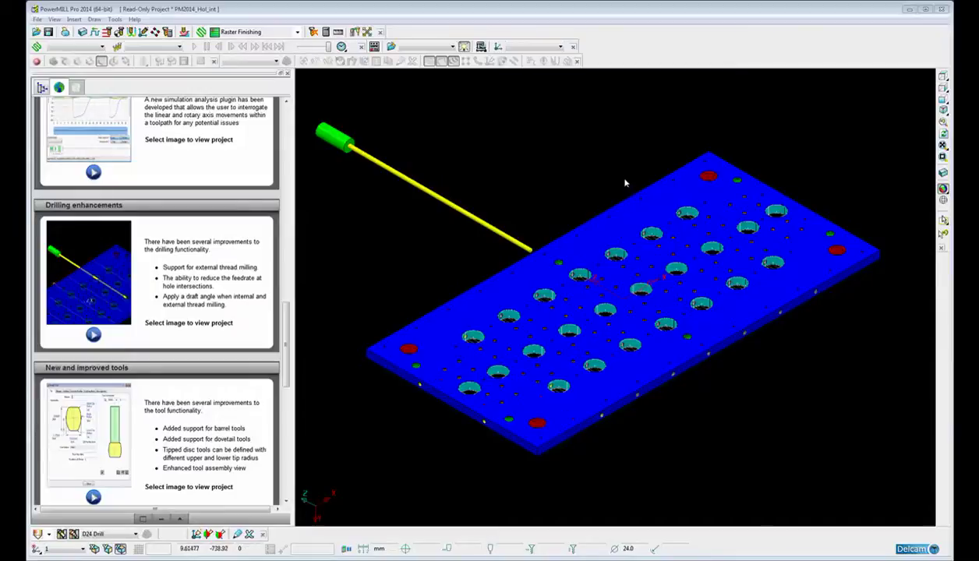
- Show the project explorer tree in the side panel and centre the plate
scroll(635, 195, "down", 2)
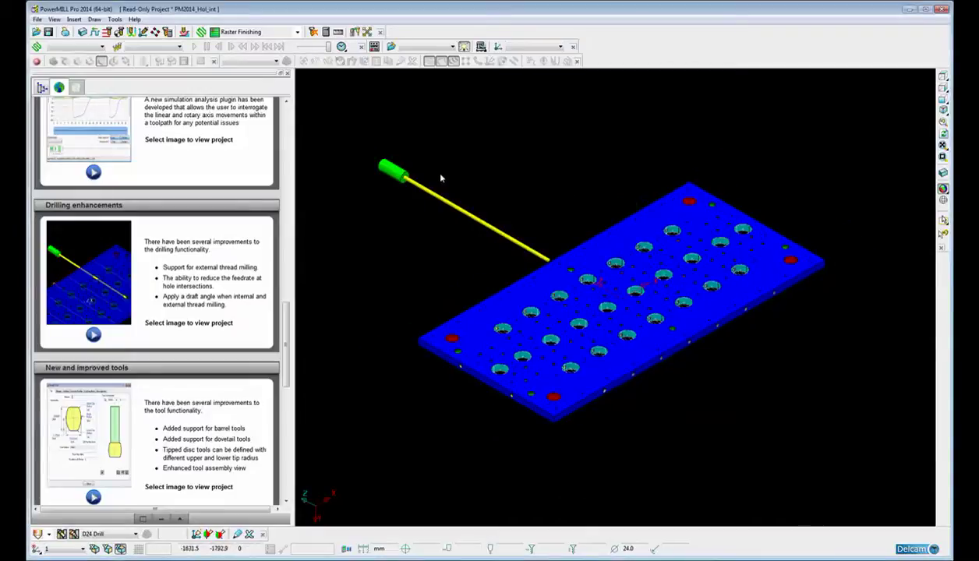
left_click(42, 86)
scroll(387, 316, "up", 2)
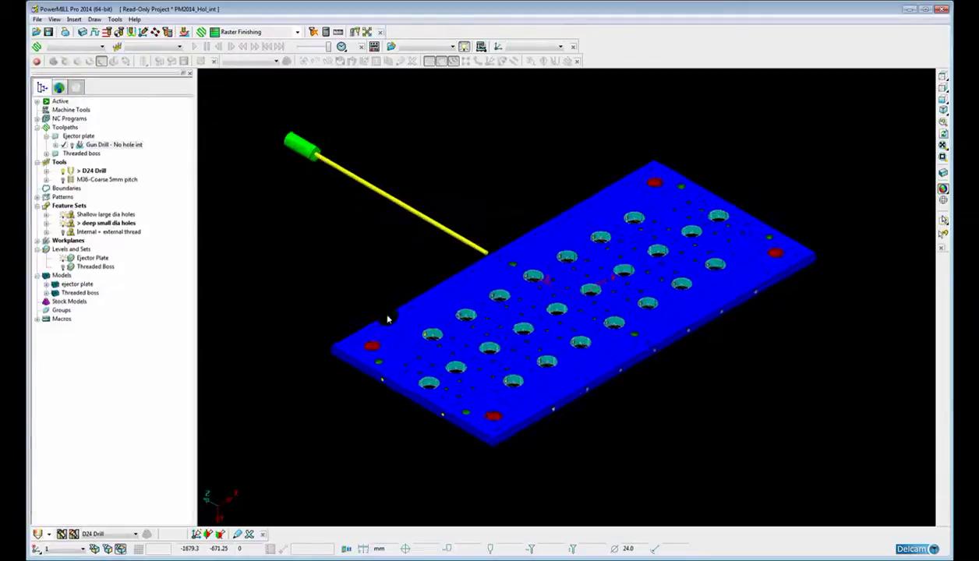
middle_click_drag(391, 312, 414, 317, "shift")
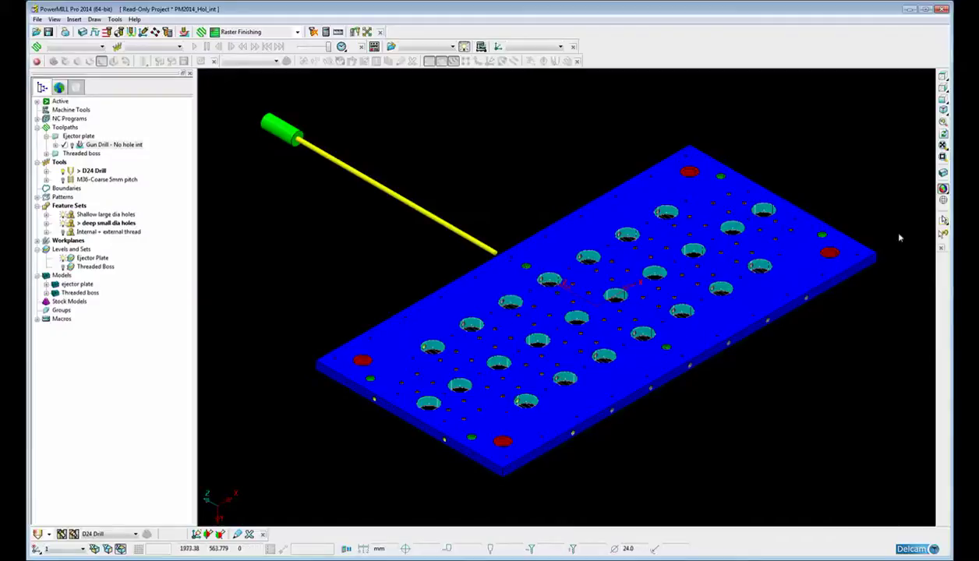
- Turn off the plate's shading so only the hole wireframes remain visible
mouse_move(943, 189)
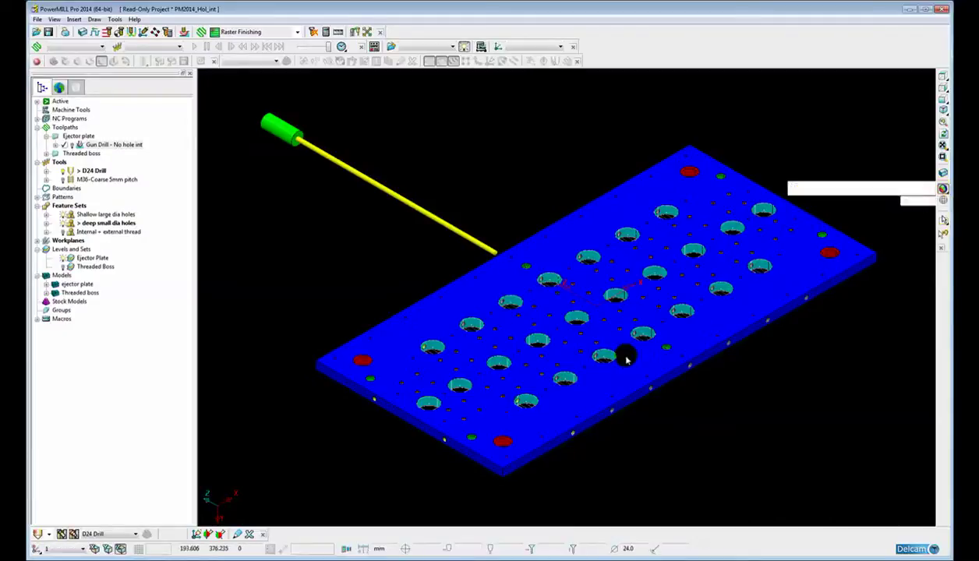
scroll(628, 354, "up", 4)
scroll(597, 352, "down", 3)
scroll(415, 300, "up", 2)
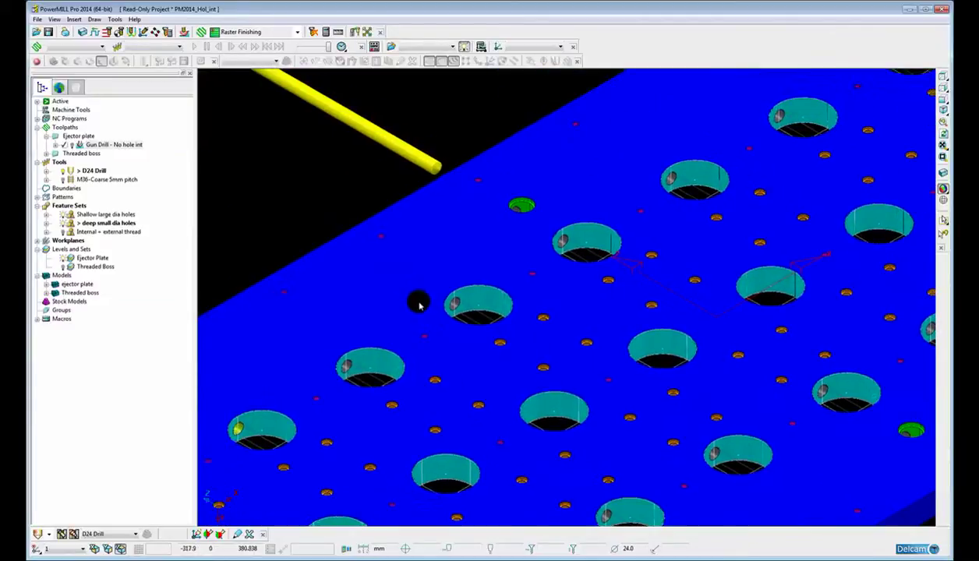
scroll(441, 279, "up", 5)
scroll(441, 279, "down", 2)
scroll(728, 282, "up", 2)
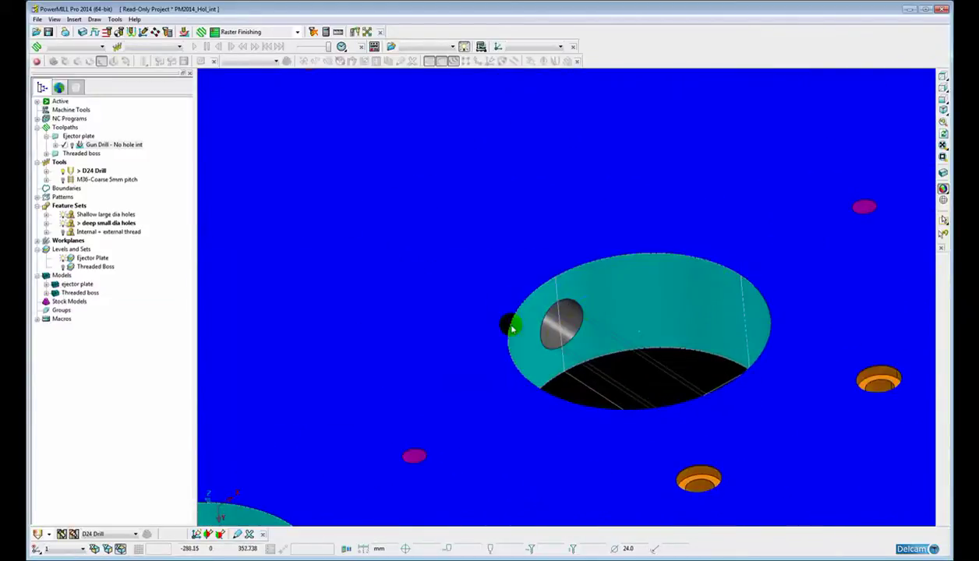
scroll(605, 360, "down", 5)
scroll(605, 361, "down", 5)
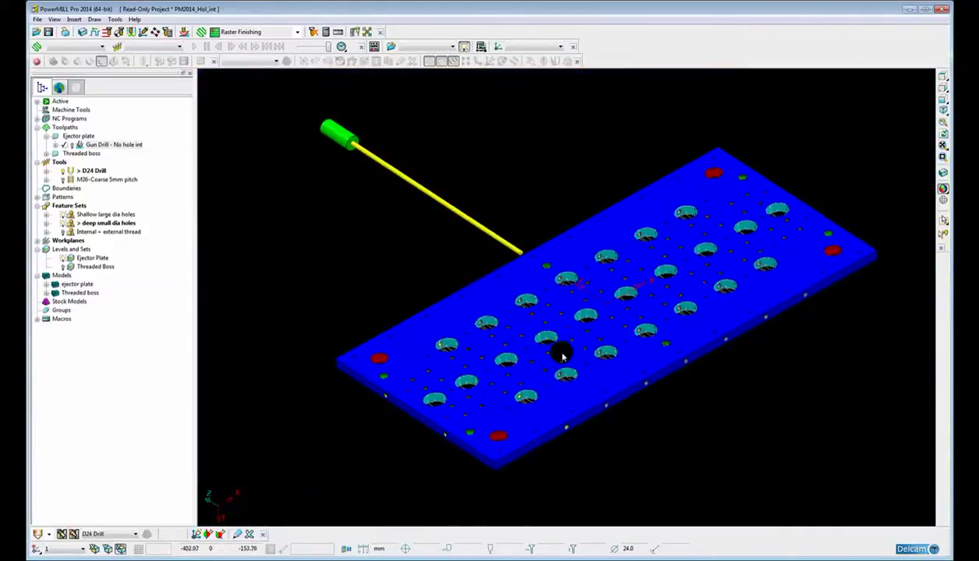
left_click(833, 189)
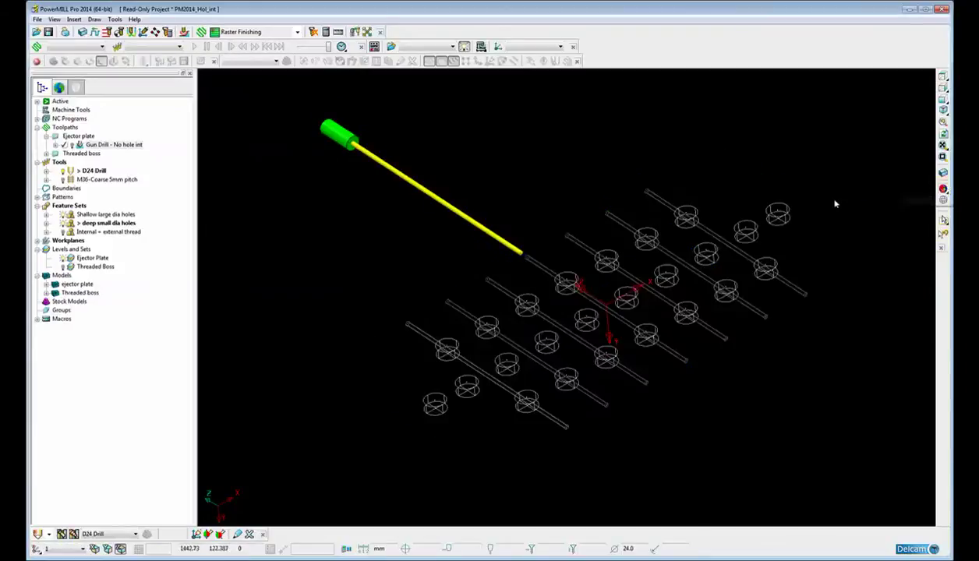
scroll(483, 309, "up", 5)
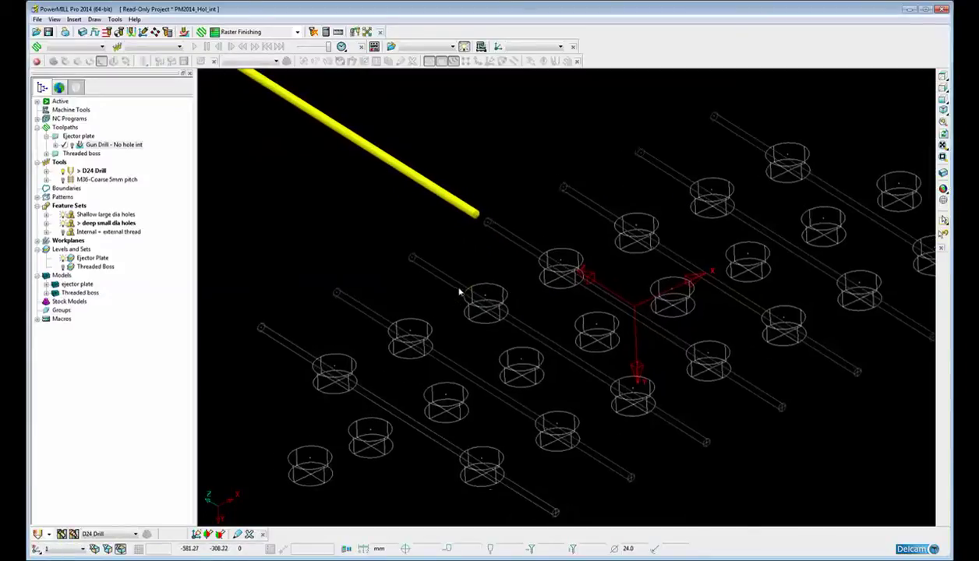
scroll(503, 296, "down", 3)
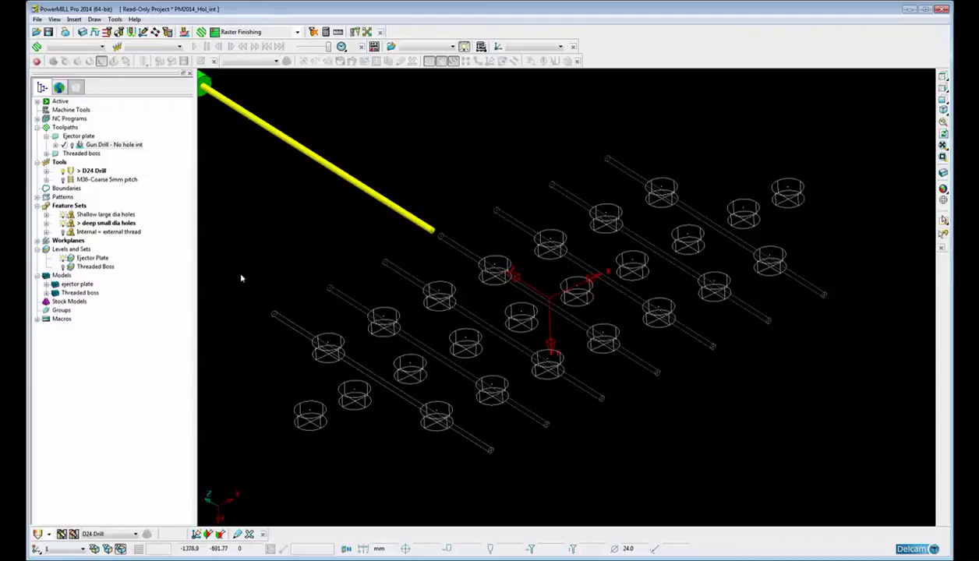
- Run Find Hole Intersections on the Feature Sets and zoom in on the marked cross holes
left_click(99, 225)
right_click(77, 207)
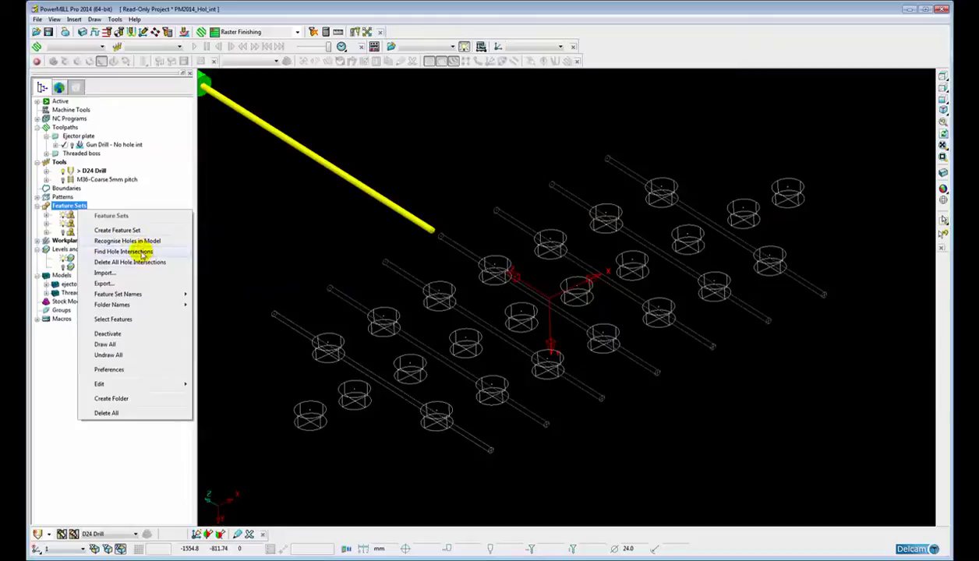
left_click(141, 253)
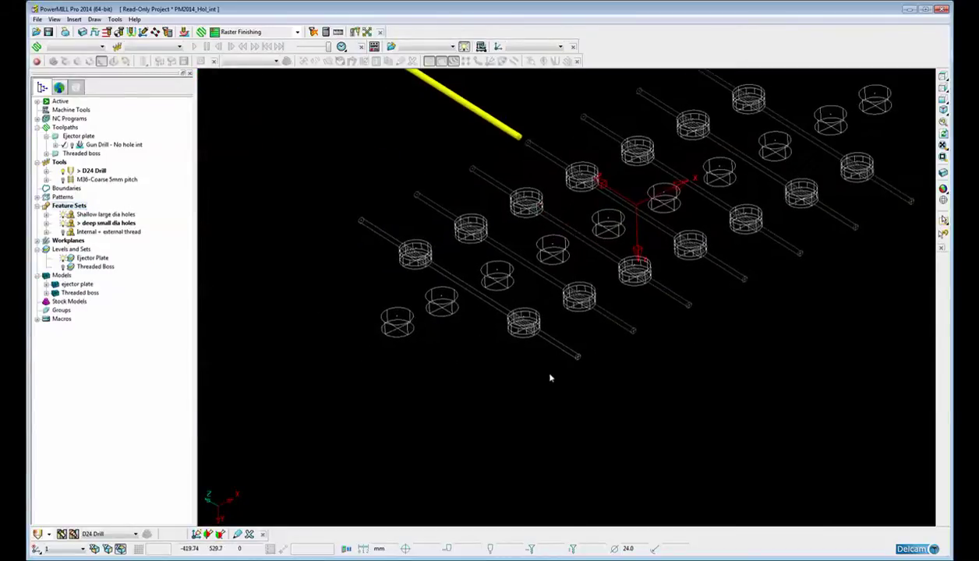
scroll(550, 367, "up", 4)
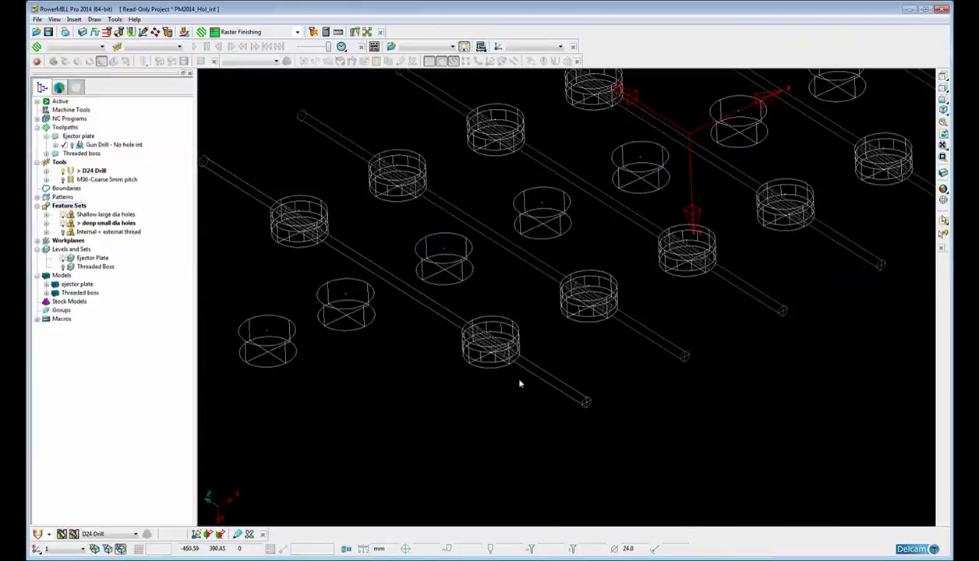
scroll(519, 381, "up", 2)
scroll(517, 375, "up", 5)
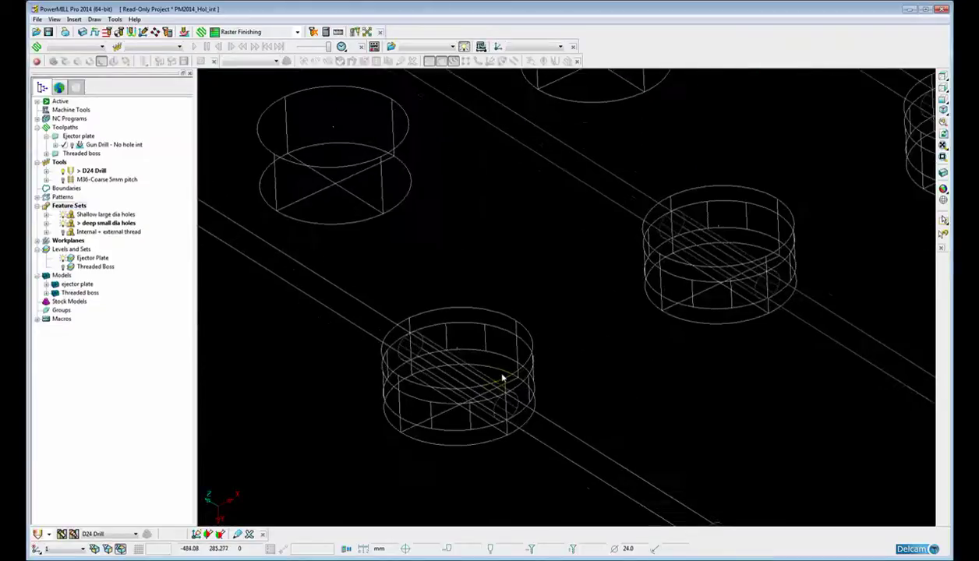
middle_click_drag(476, 367, 490, 354, "shift")
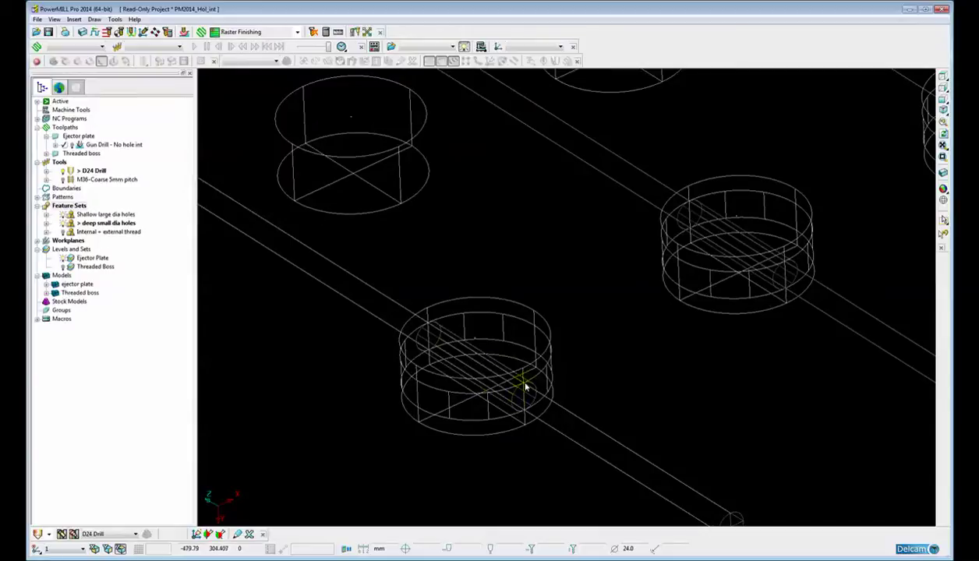
- Undraw the Shallow large dia holes feature set and zoom out to view the deep-hole intersections
left_click(66, 216)
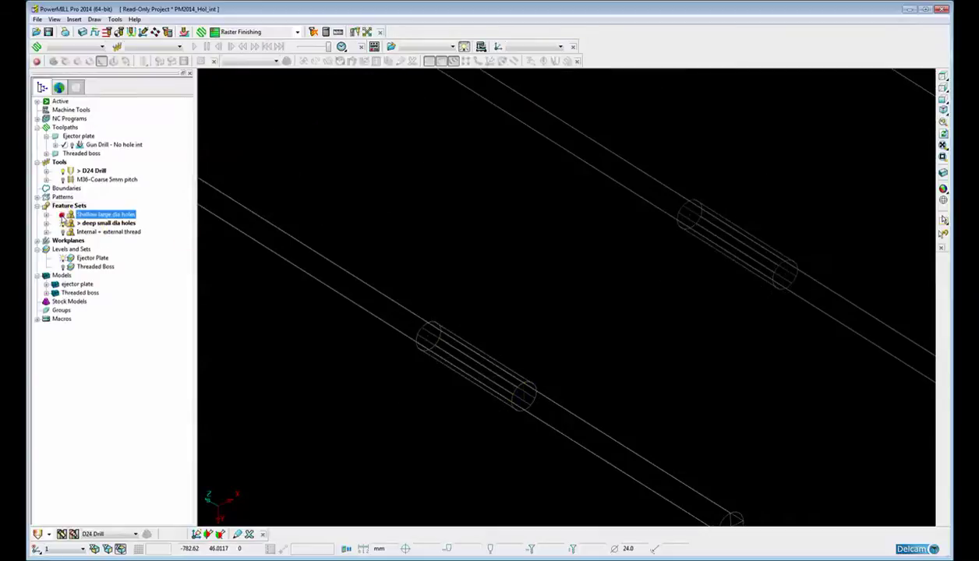
scroll(698, 273, "down", 2)
scroll(700, 283, "down", 3)
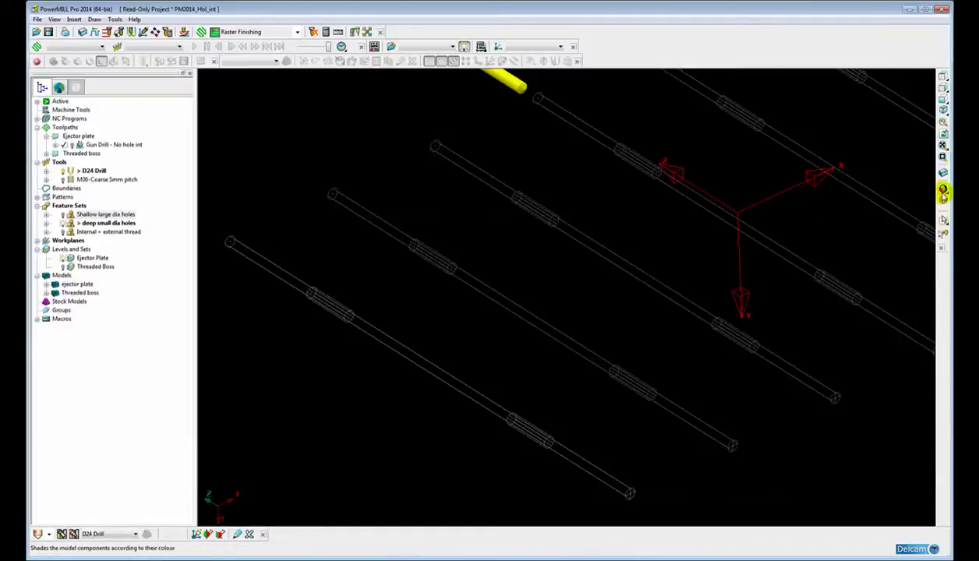
mouse_move(942, 189)
scroll(616, 218, "down", 3)
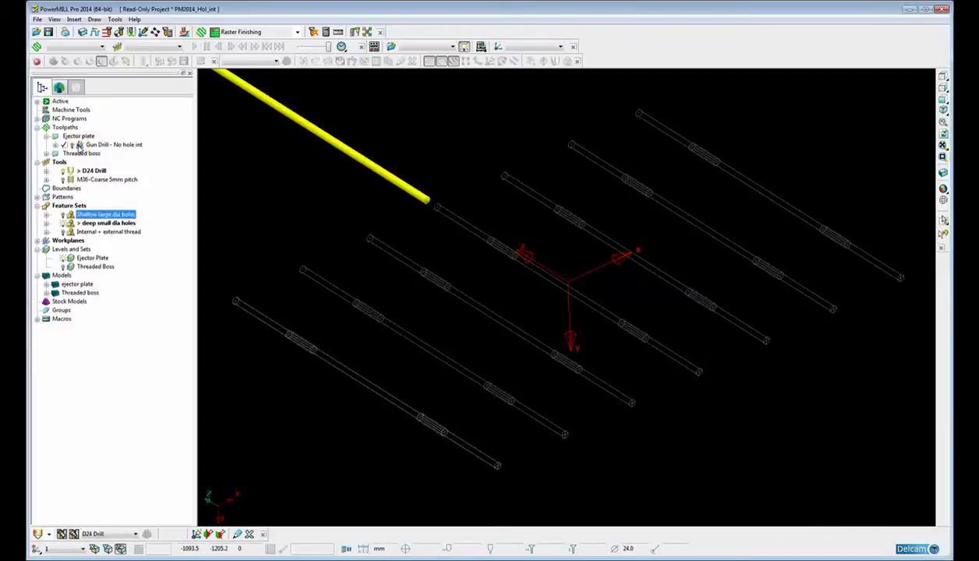
- Open the Gun Drill - No hole int drilling settings and copy it to Gun Drill - No hole int_1
double_click(83, 146)
right_click(80, 147)
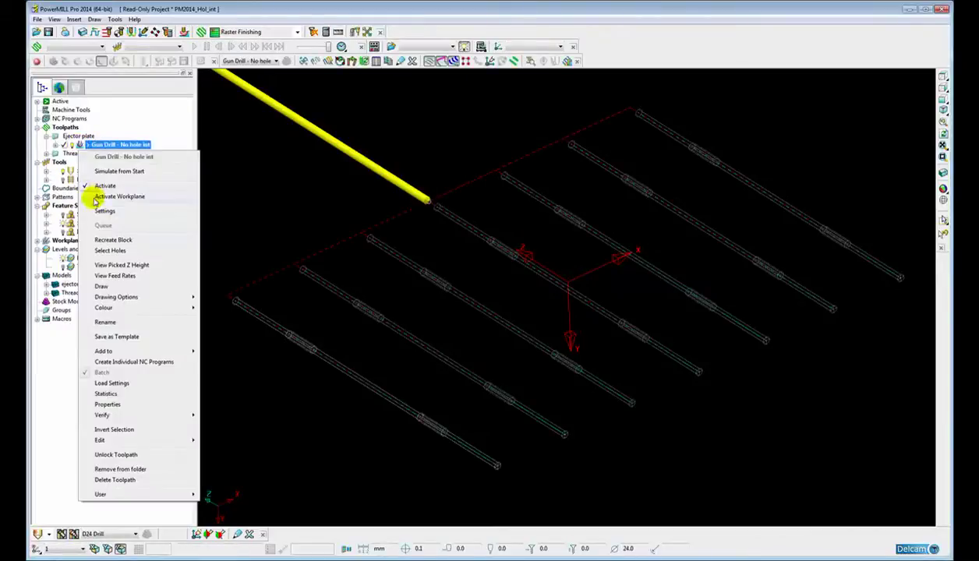
left_click(103, 212)
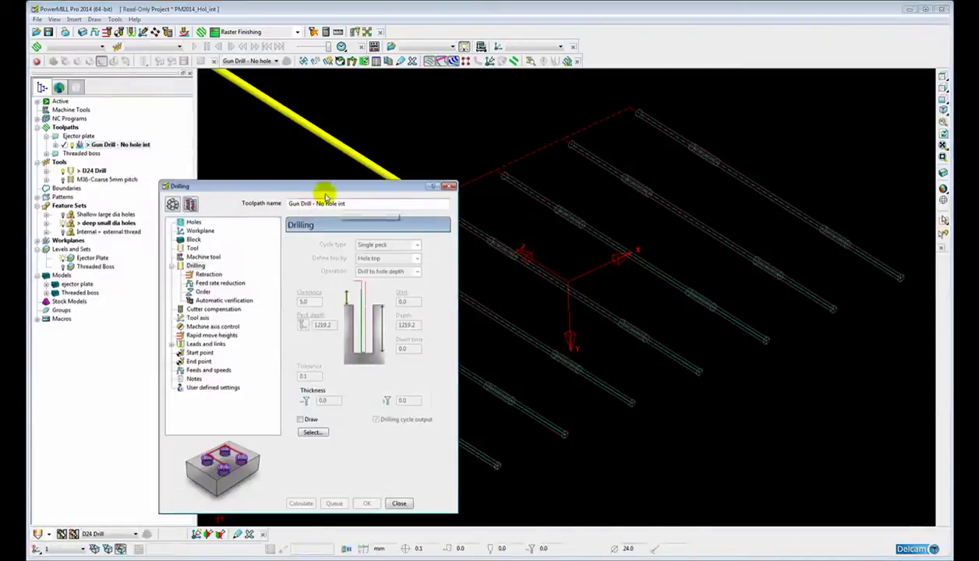
mouse_move(312, 188)
left_mouse_down()
mouse_move(313, 112)
mouse_move(303, 110)
left_mouse_up()
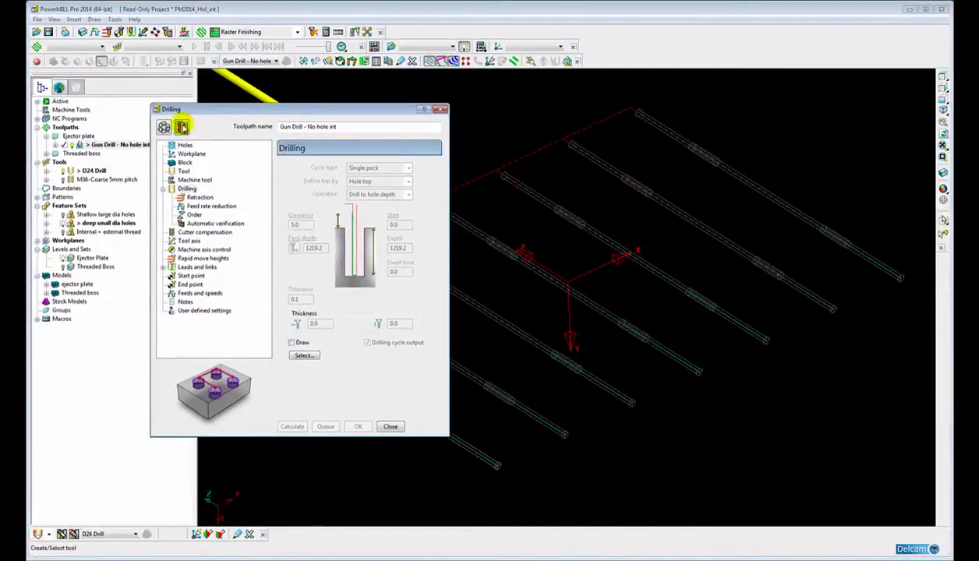
left_click(182, 127)
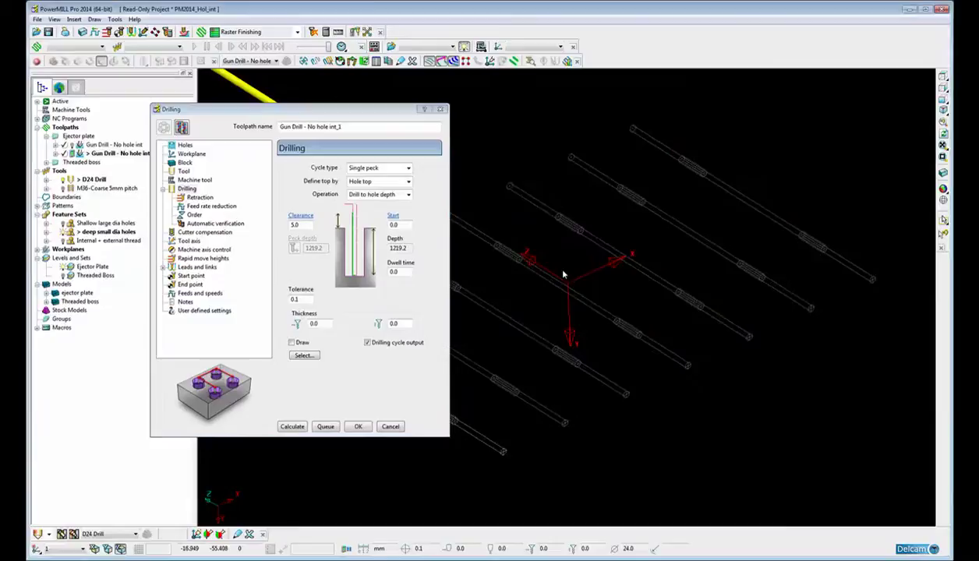
middle_click_drag(562, 274, 589, 278)
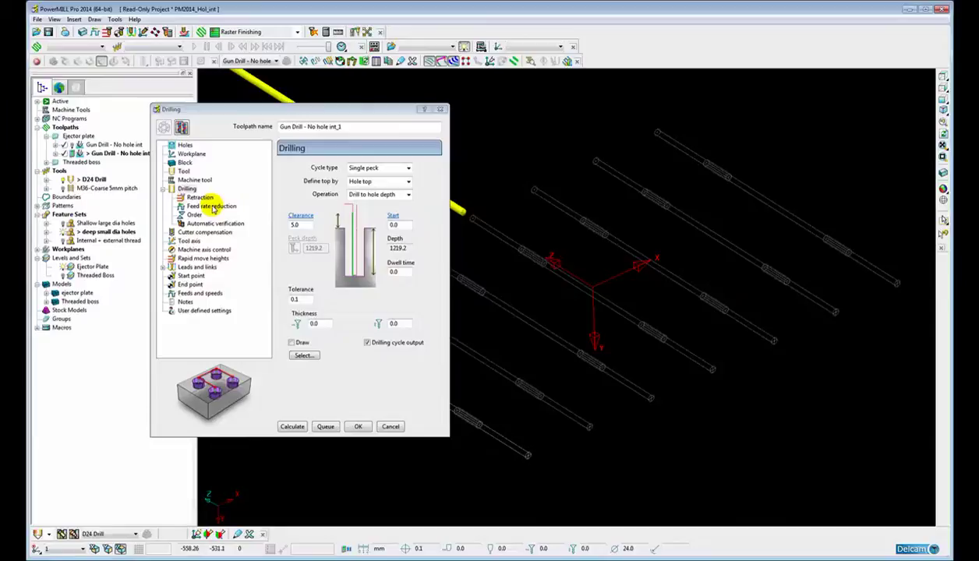
- Enable feed rate reduction at hole intersections with a 5.0 safety margin
left_click(213, 207)
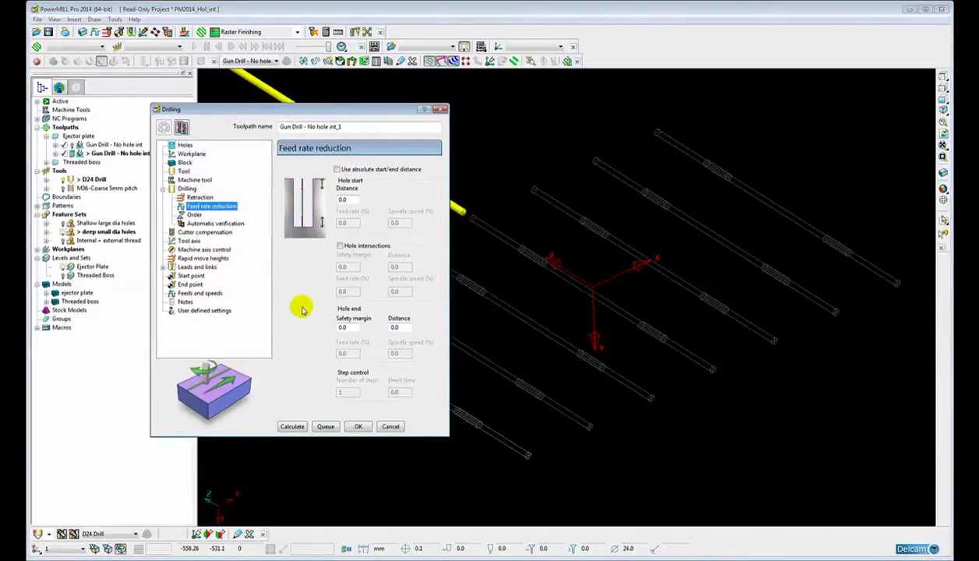
left_click(340, 247)
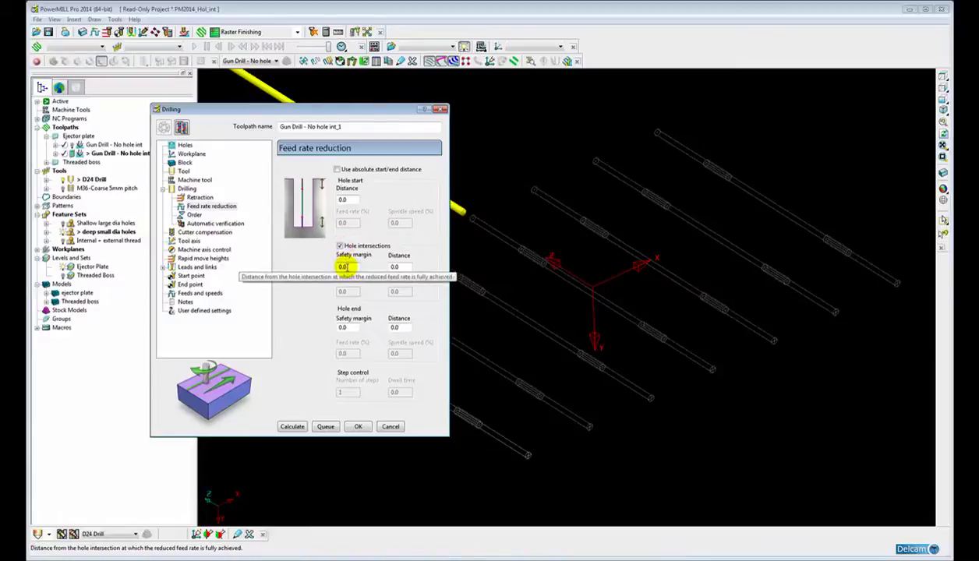
left_click(336, 267)
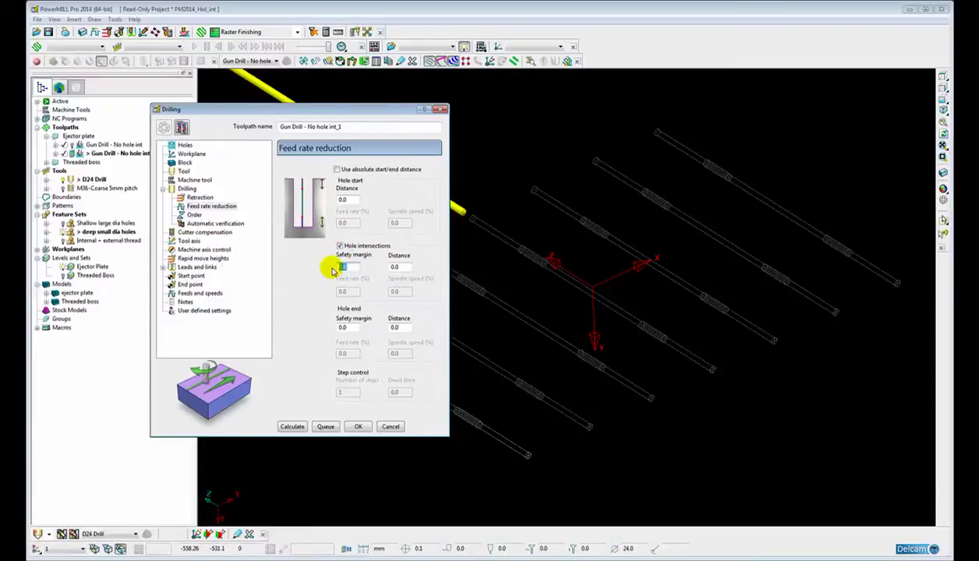
type("5")
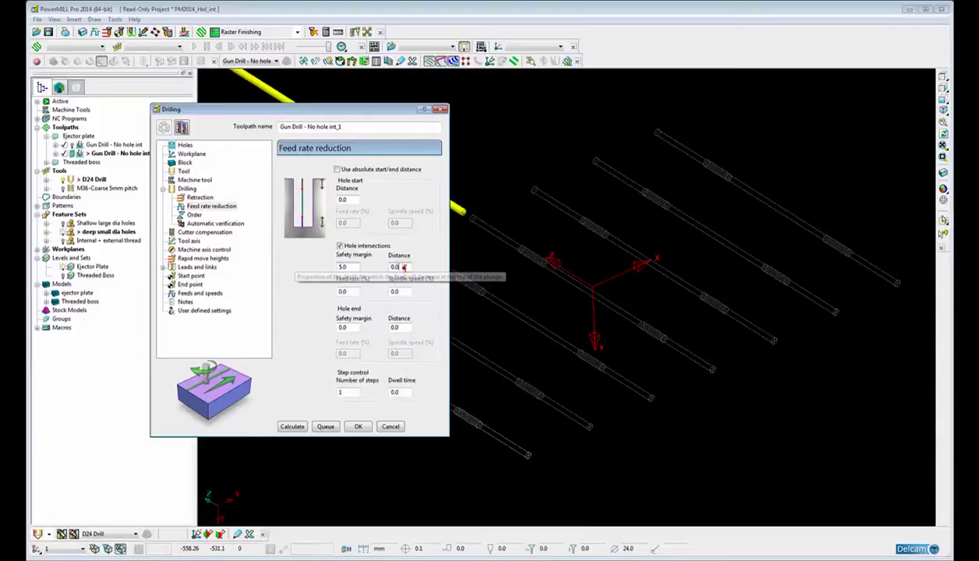
left_click(398, 268)
- Set intersection distance 20, 4 steps, feed rate 30 and spindle speed 5
left_click_drag(399, 267, 388, 269)
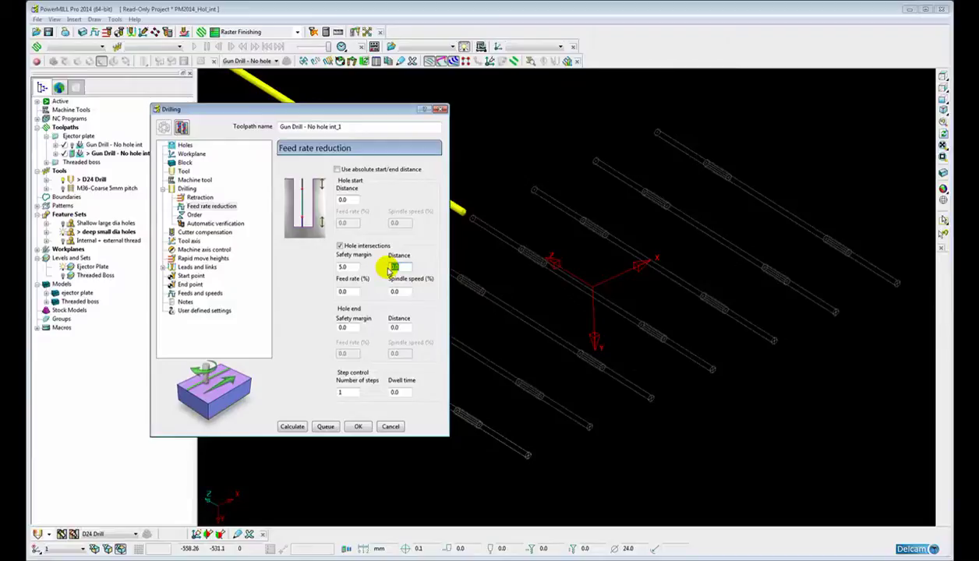
type("20")
double_click(351, 392)
type("4")
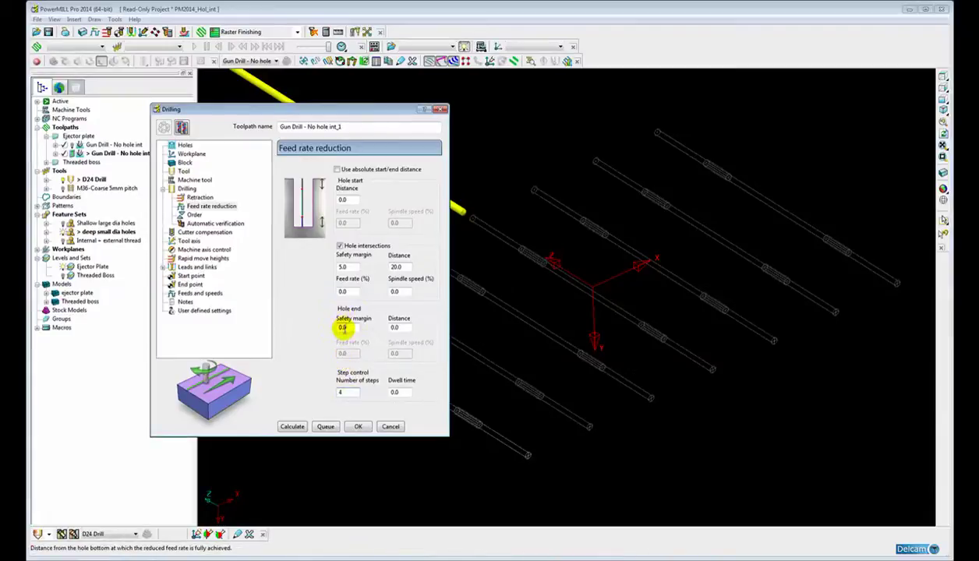
double_click(343, 292)
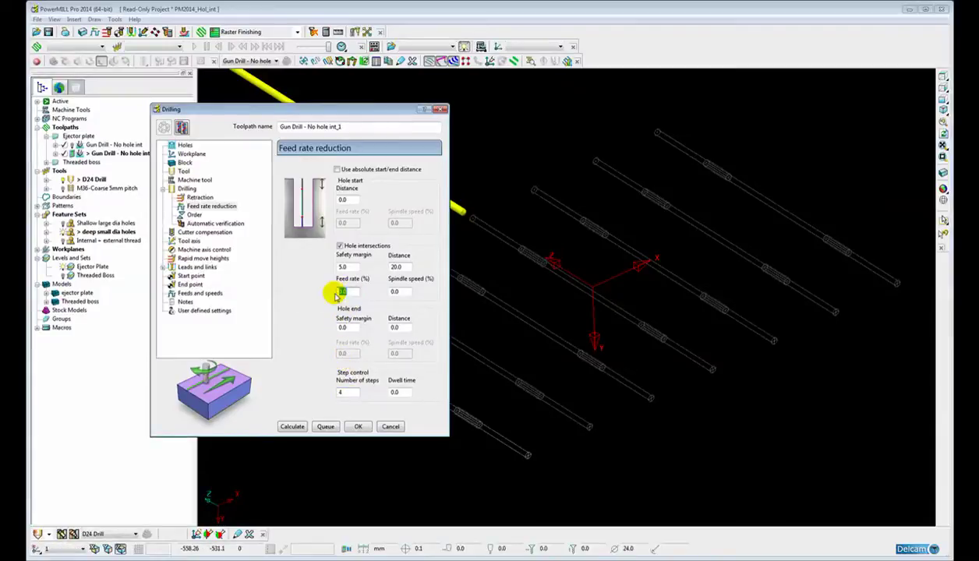
type("30")
double_click(394, 292)
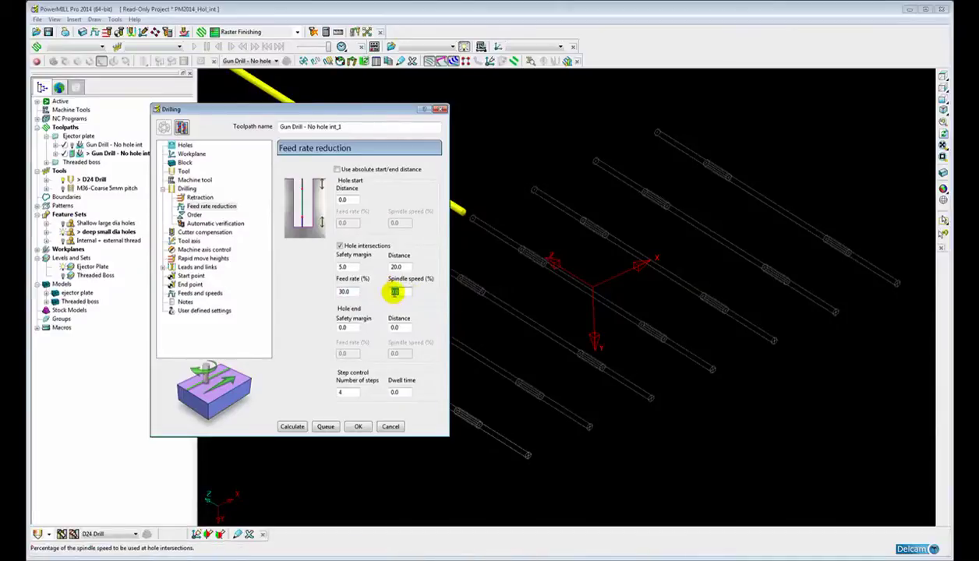
type("50.0")
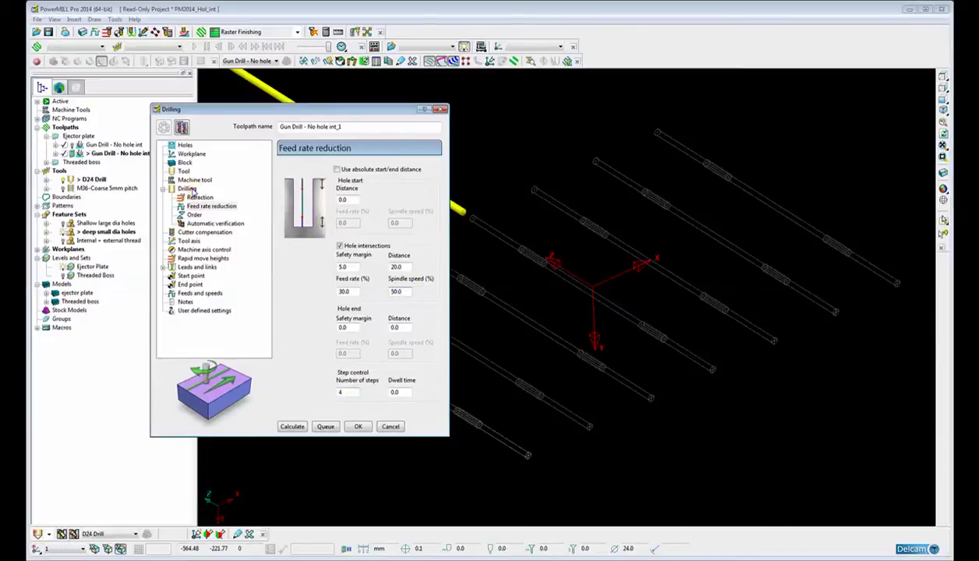
- Select all 24.00 mm diameter holes and calculate the Gun Drill - No hole int_1 toolpath
left_click(188, 188)
left_click(305, 354)
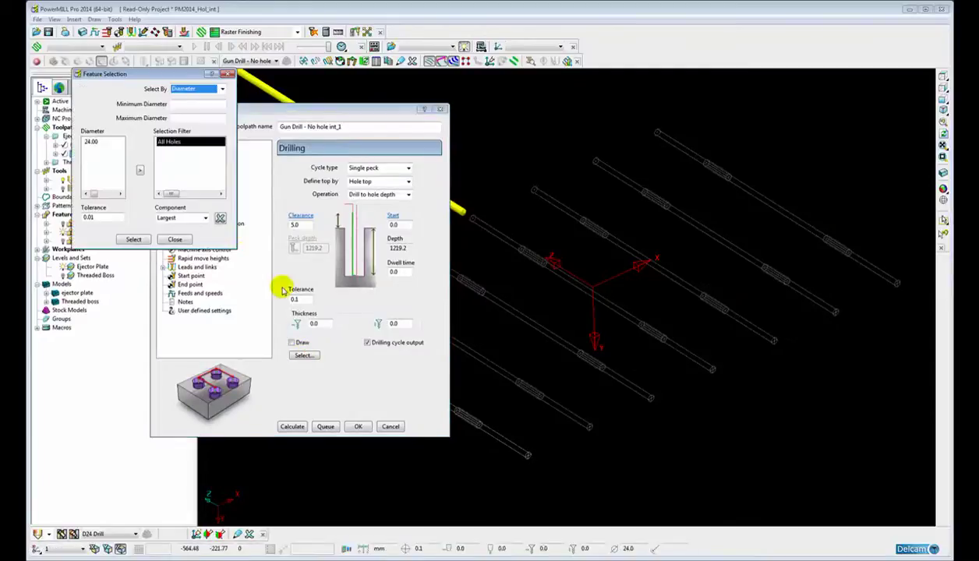
left_click(91, 141)
left_click(140, 169)
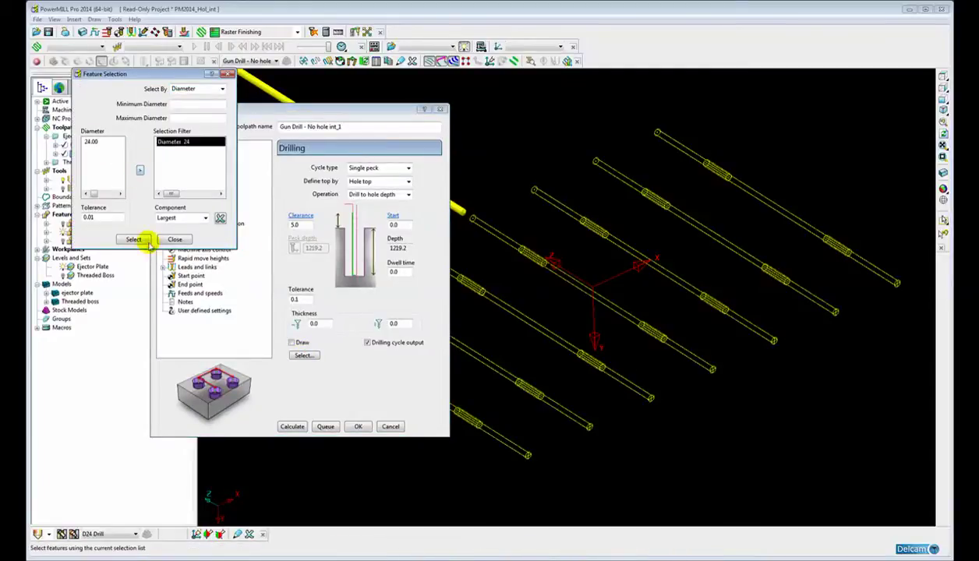
left_click(174, 240)
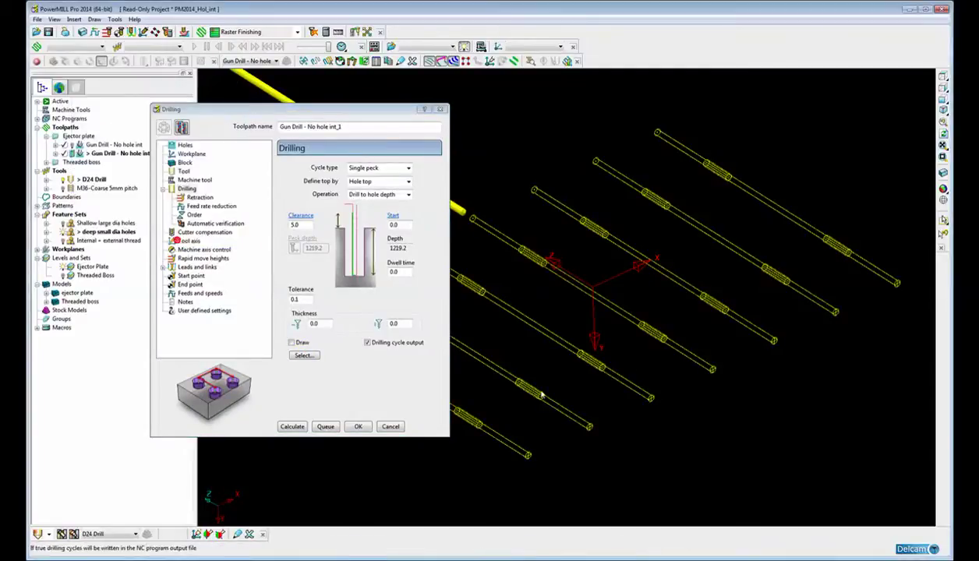
left_click(292, 427)
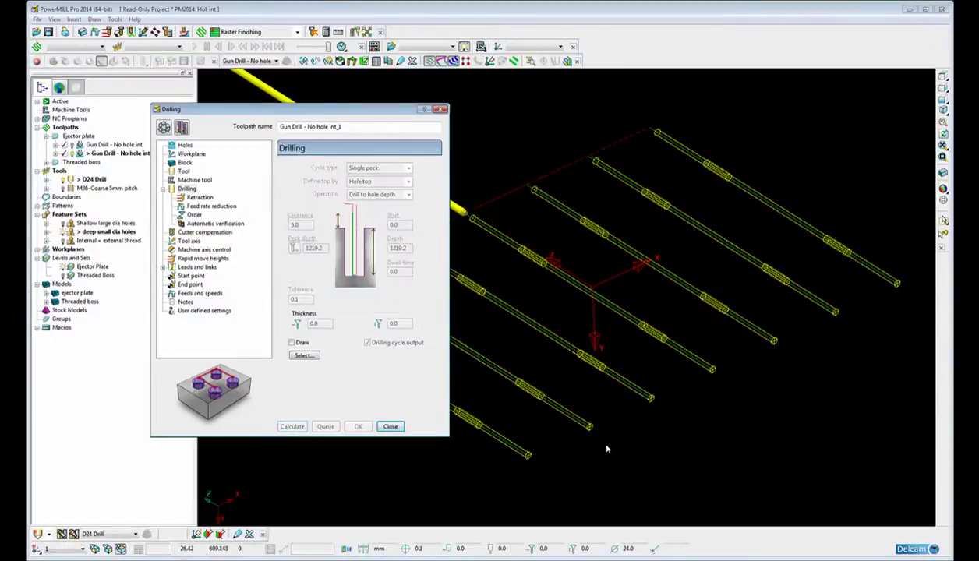
- Close the Drilling dialog, deselect the holes, and show toolpath points zoomed onto one drill path
left_click(390, 427)
left_click(652, 427)
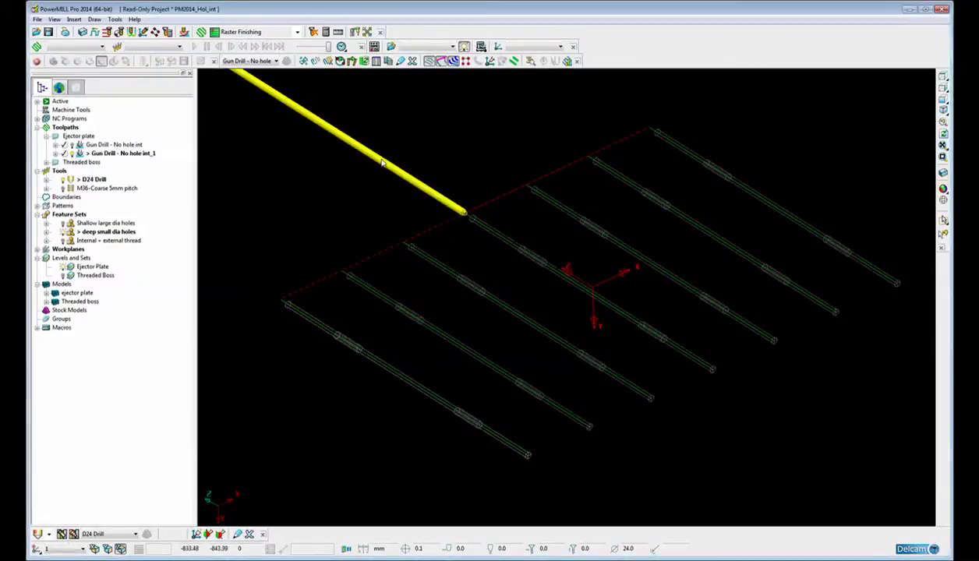
left_click(465, 61)
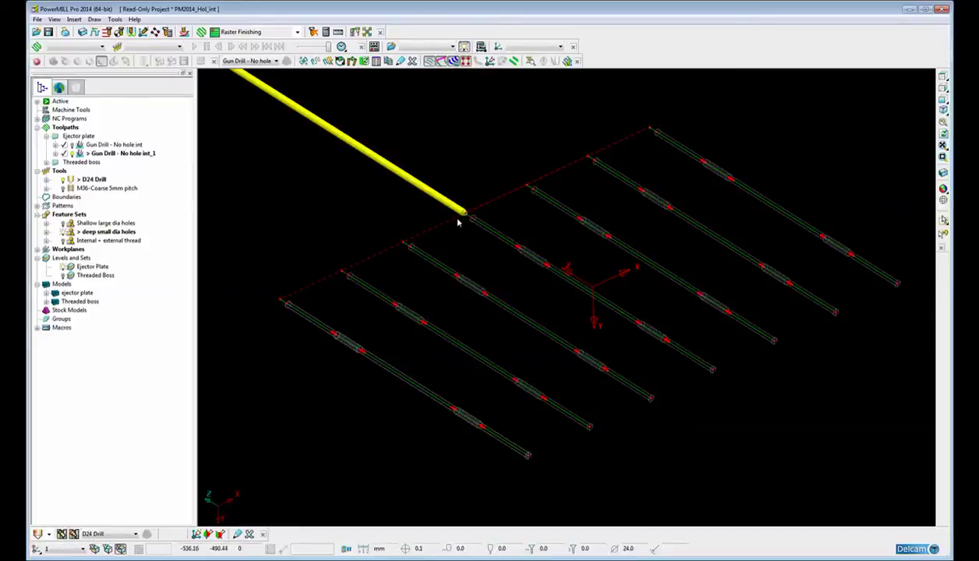
left_click_drag(381, 277, 435, 346)
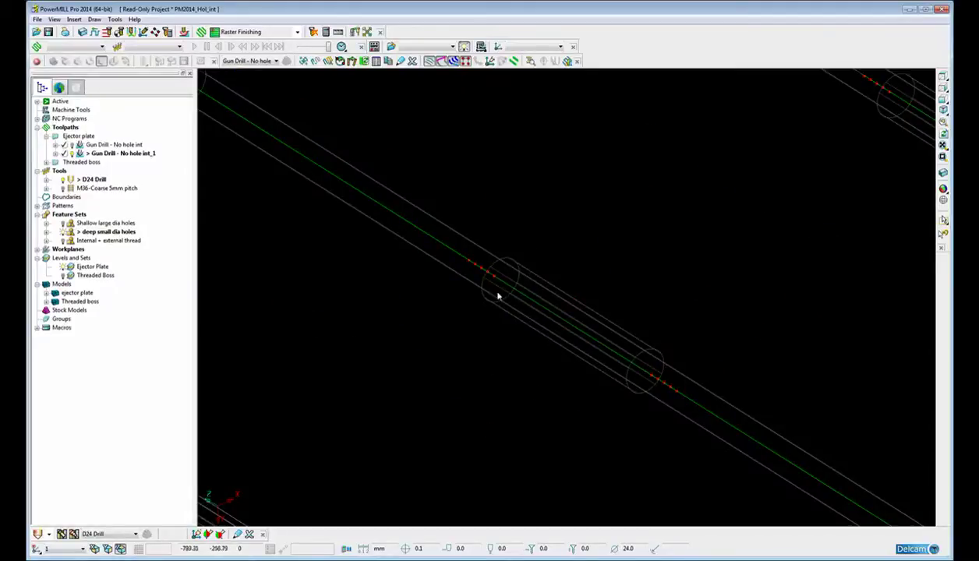
middle_click_drag(470, 319, 565, 307)
scroll(565, 304, "up", 2)
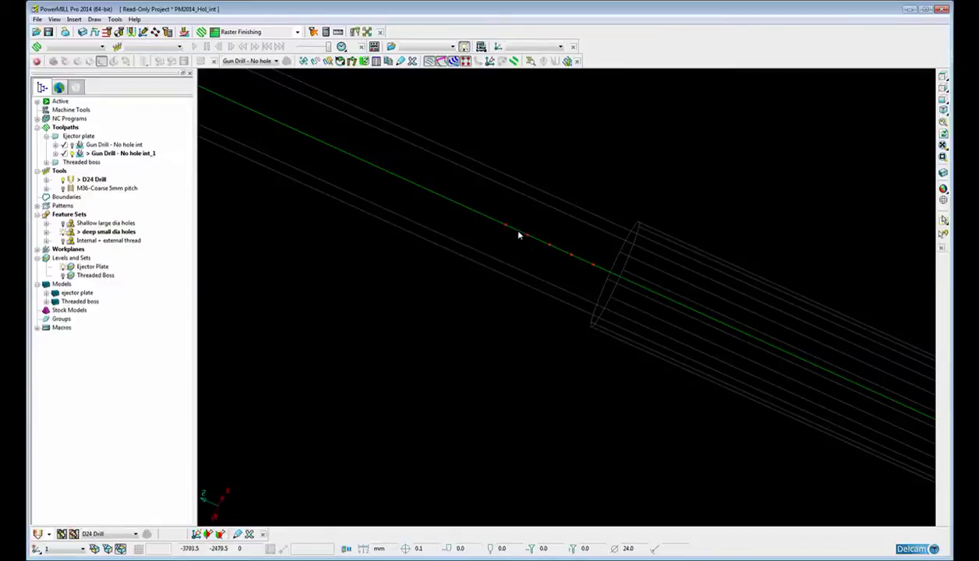
scroll(544, 219, "down", 3)
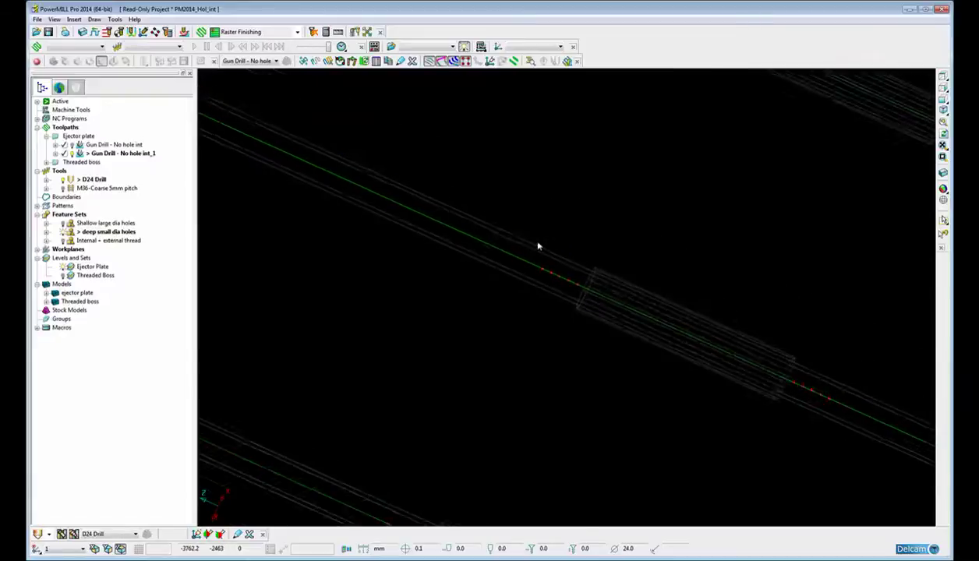
scroll(518, 253, "down", 2)
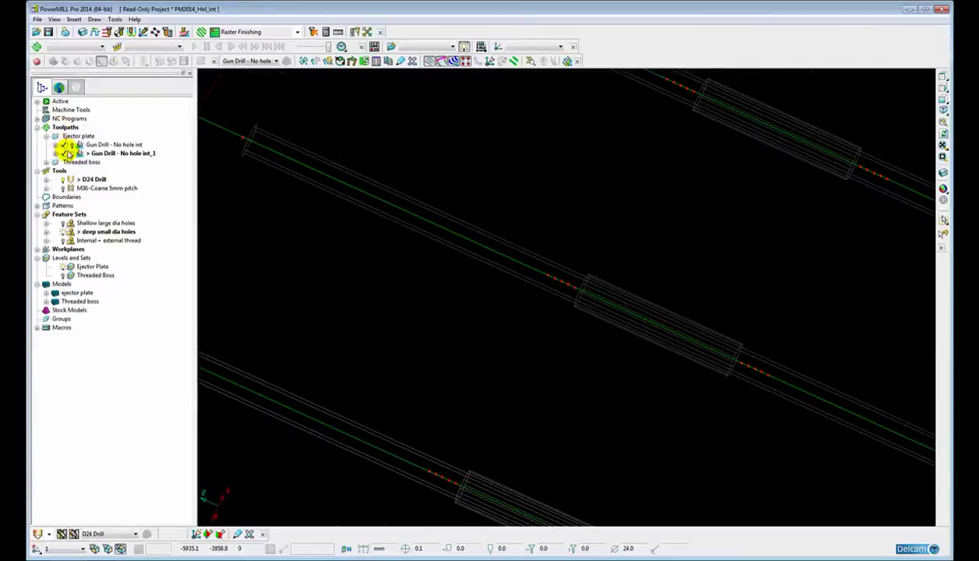
- Draw Gun Drill - No hole int_1 coloured by feed rate and review the Feedrates legend
right_click(98, 153)
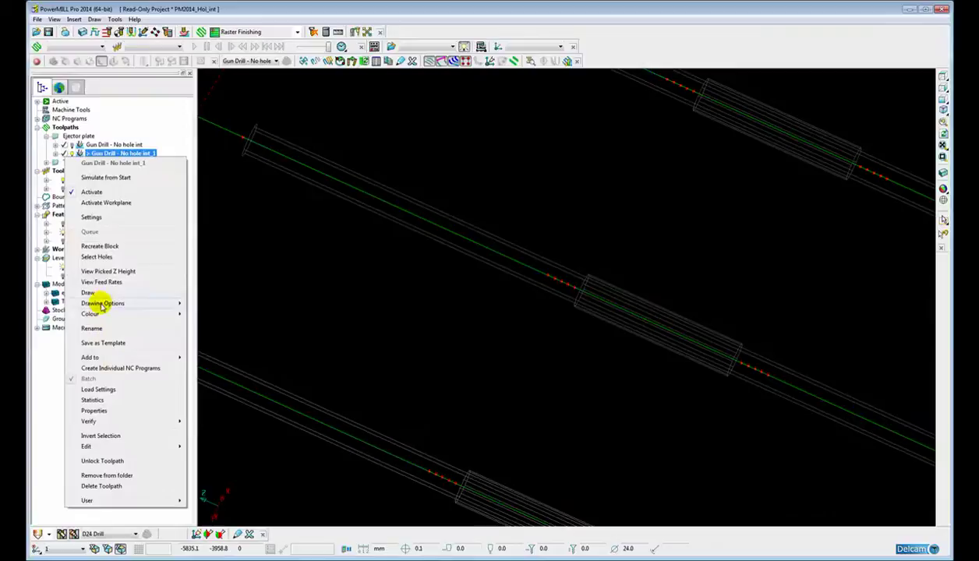
mouse_move(102, 304)
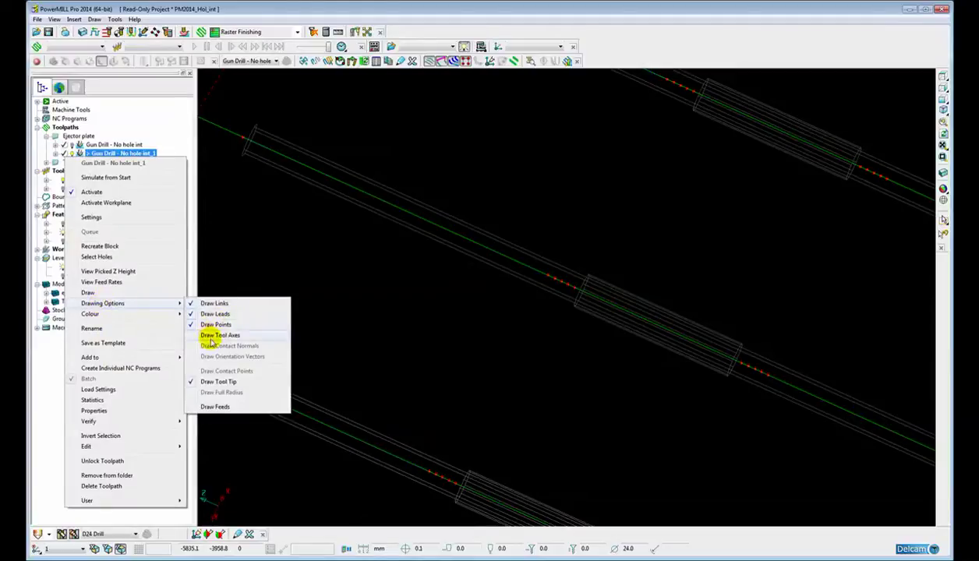
left_click(204, 407)
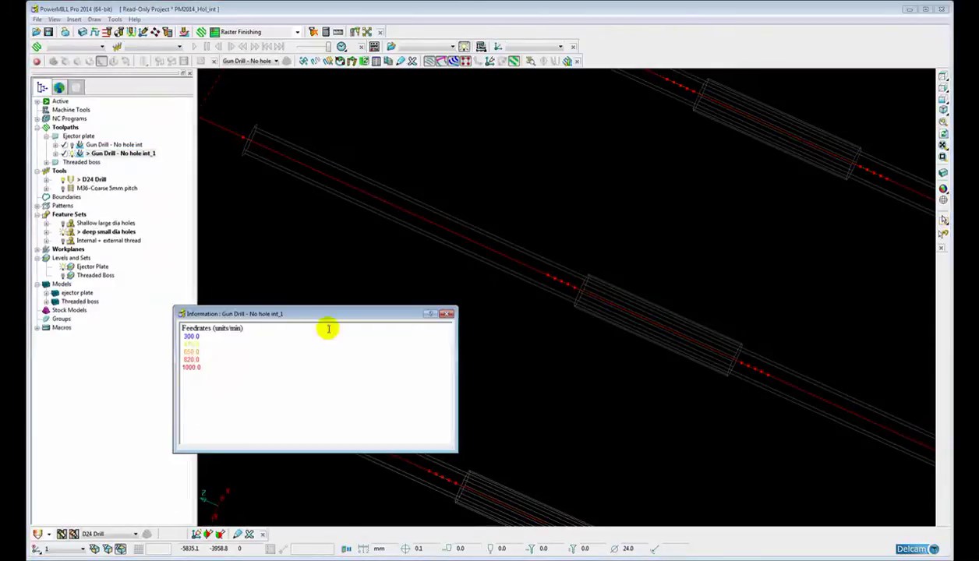
left_click_drag(324, 314, 353, 300)
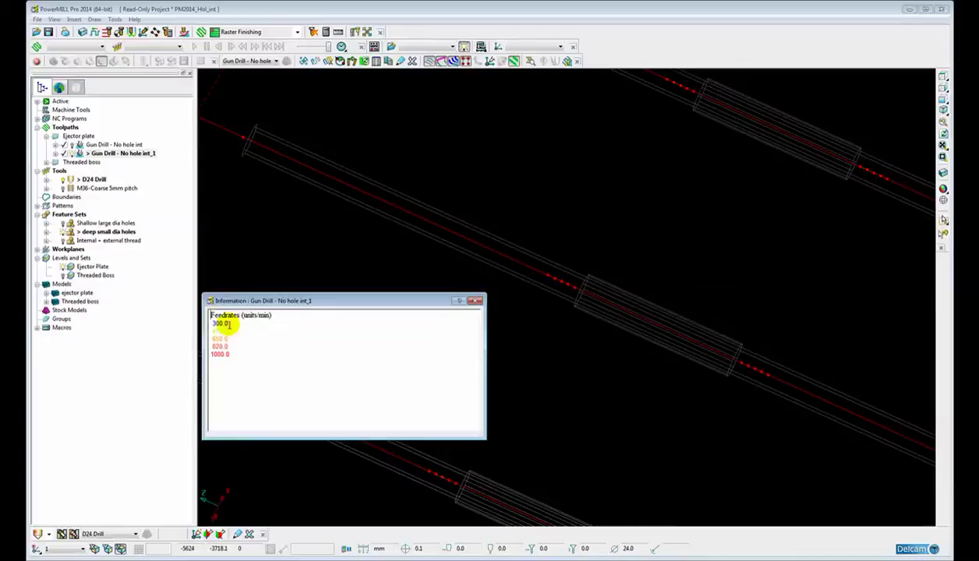
left_click(475, 300)
scroll(479, 292, "down", 2)
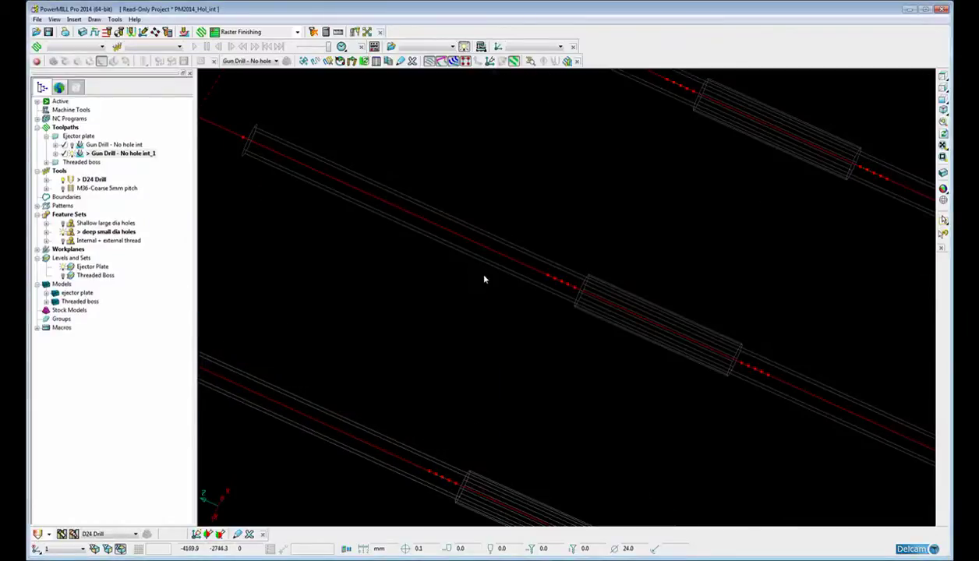
middle_click_drag(484, 277, 765, 267)
- Switch the ejector plate back to shaded display and rotate around it
left_click(943, 187)
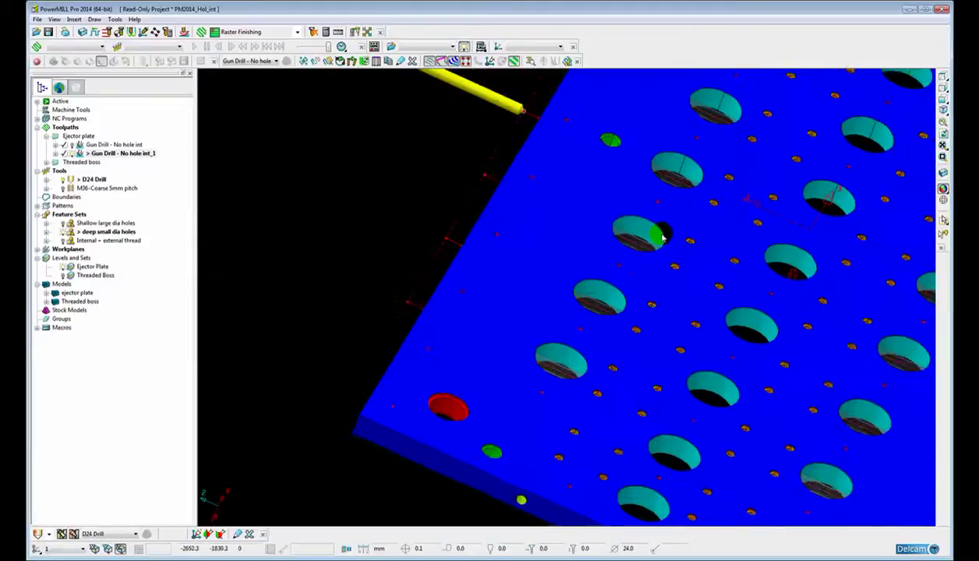
scroll(647, 238, "up", 2)
scroll(546, 328, "up", 2)
scroll(532, 319, "down", 2)
middle_click_drag(350, 284, 384, 320)
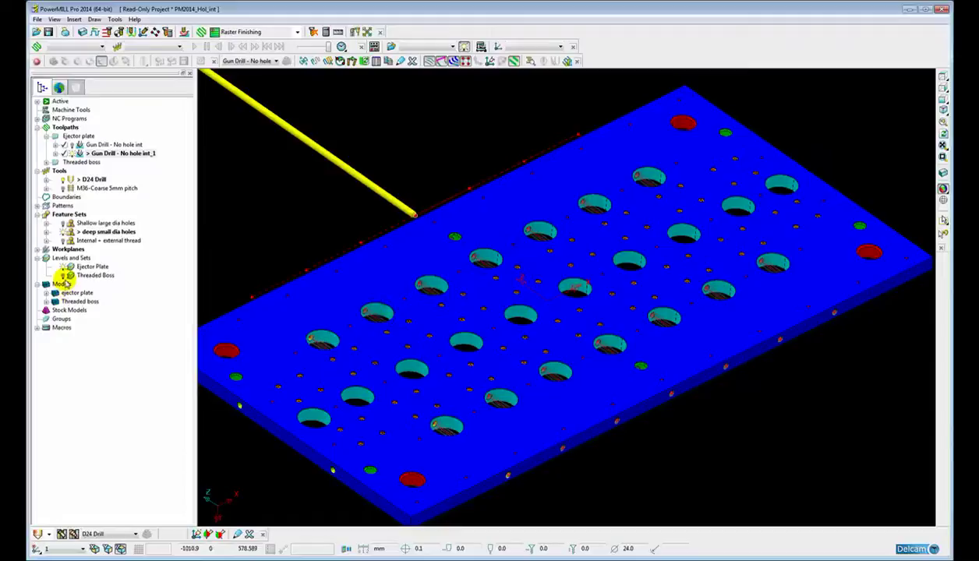
- Hide the Ejector Plate, deep small dia holes and gun drill toolpath; activate workplane 1
left_click(63, 267)
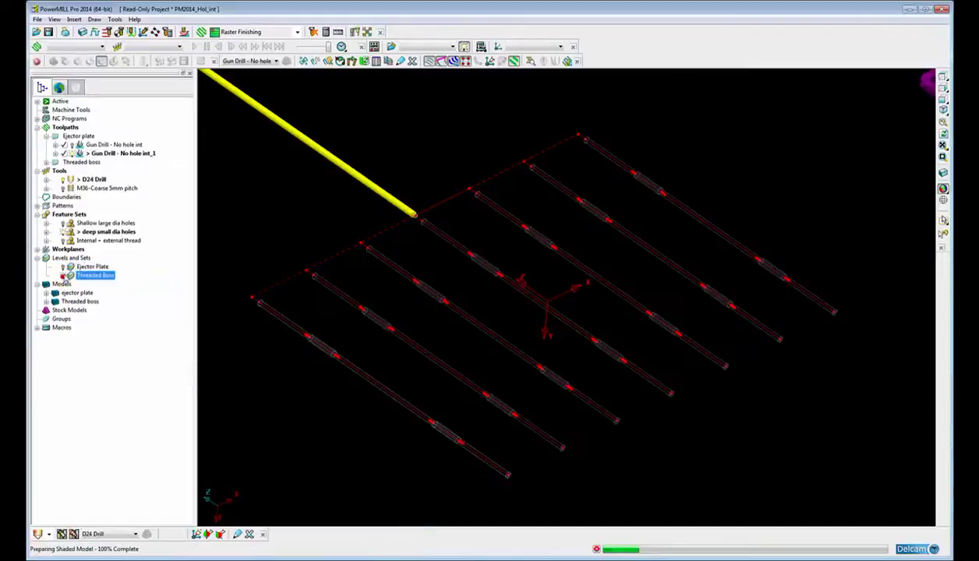
left_click(62, 233)
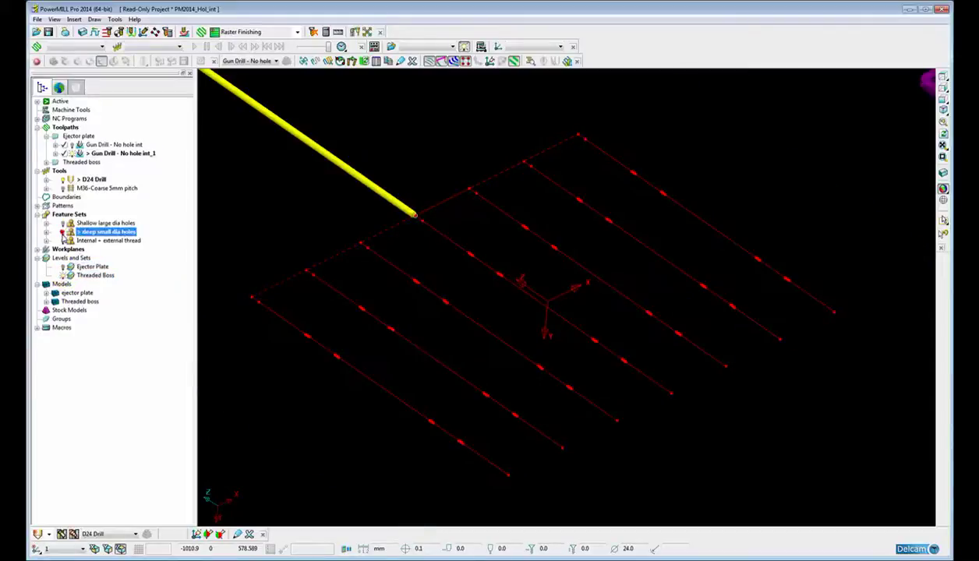
left_click(79, 154)
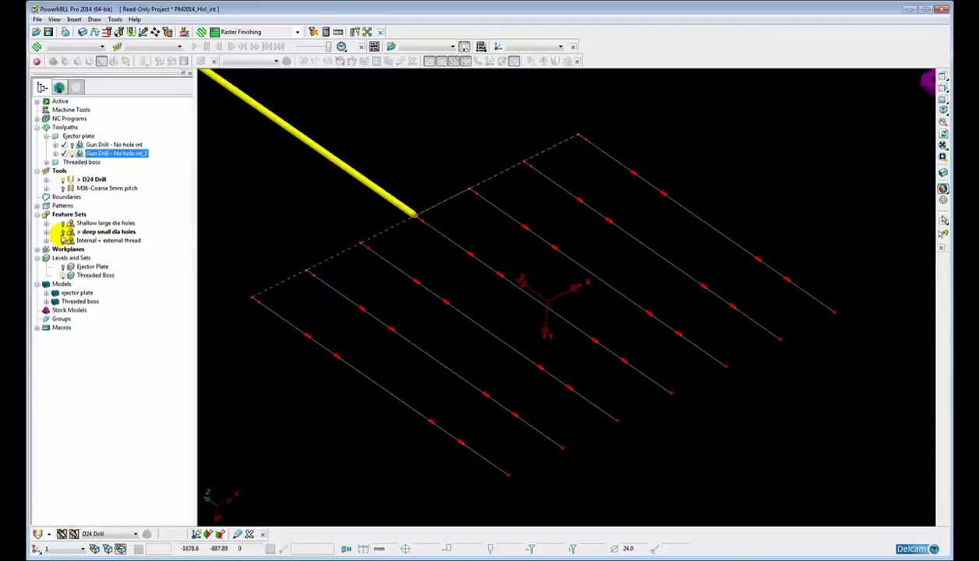
left_click(72, 153)
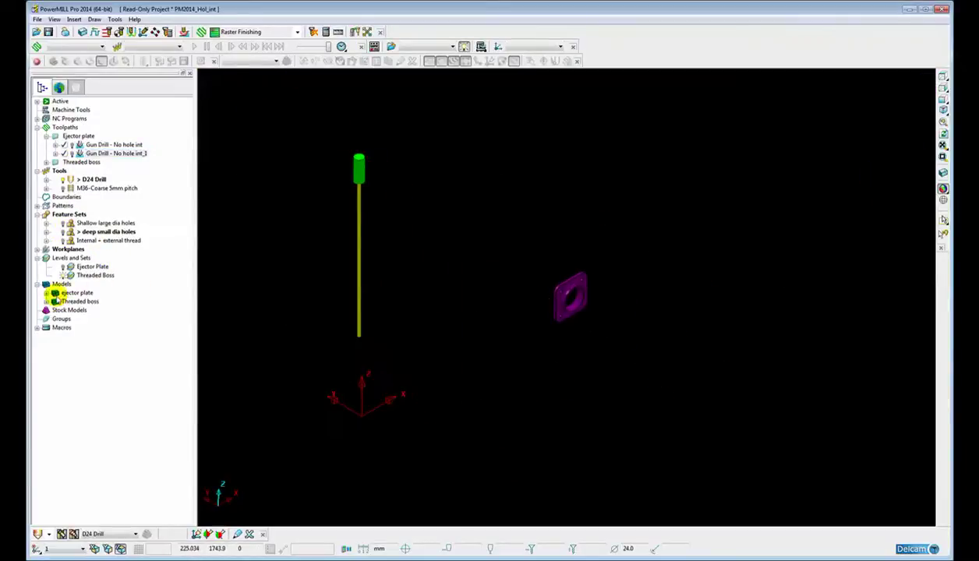
left_click(37, 249)
left_click(71, 259)
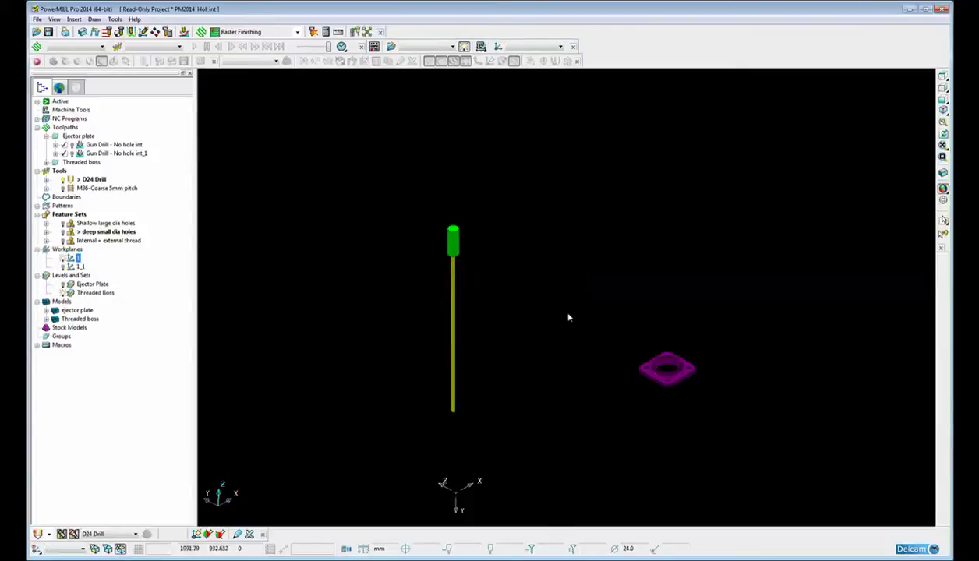
- Activate the M36-Coarse 5mm pitch thread mill and zoom, pan and orbit onto the boss
left_click(78, 188)
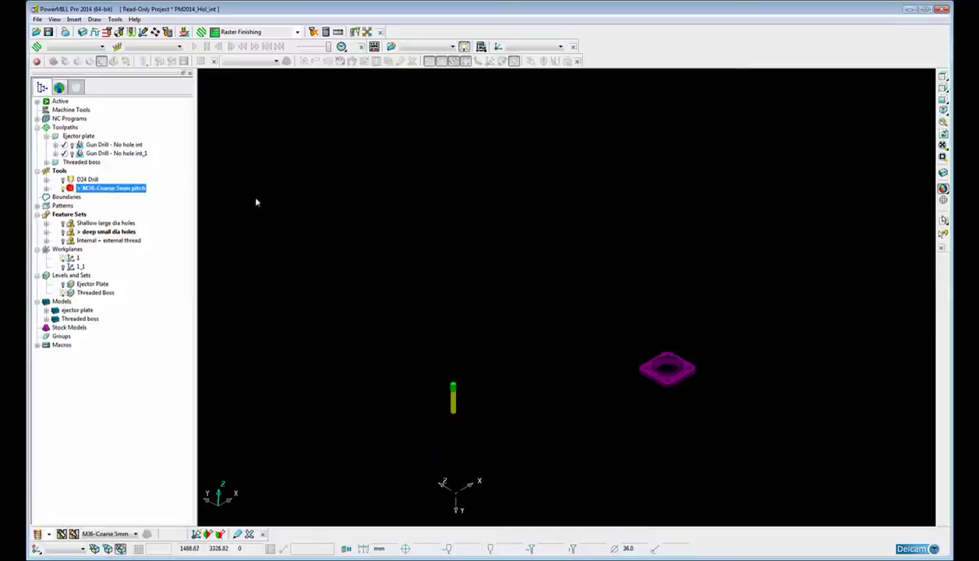
left_click(669, 286)
scroll(507, 336, "up", 5)
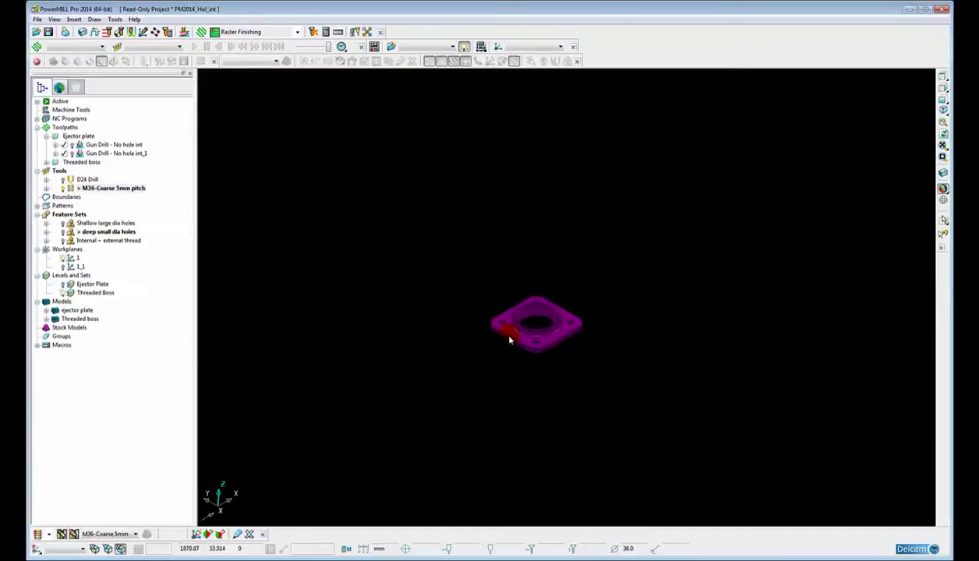
middle_click_drag(508, 296, 567, 279, "shift")
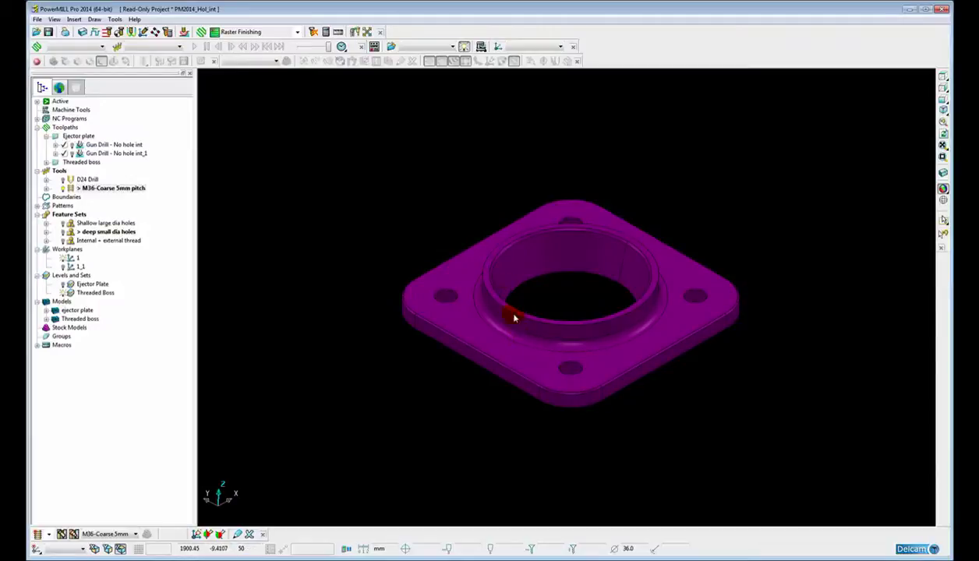
scroll(538, 265, "up", 3)
middle_click_drag(565, 227, 601, 427)
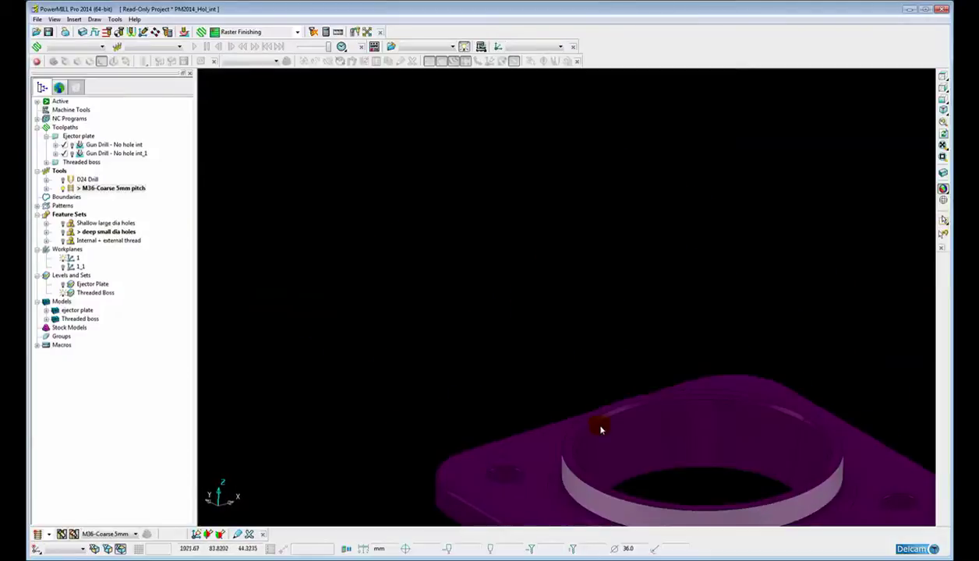
middle_click_drag(519, 341, 488, 324, "shift")
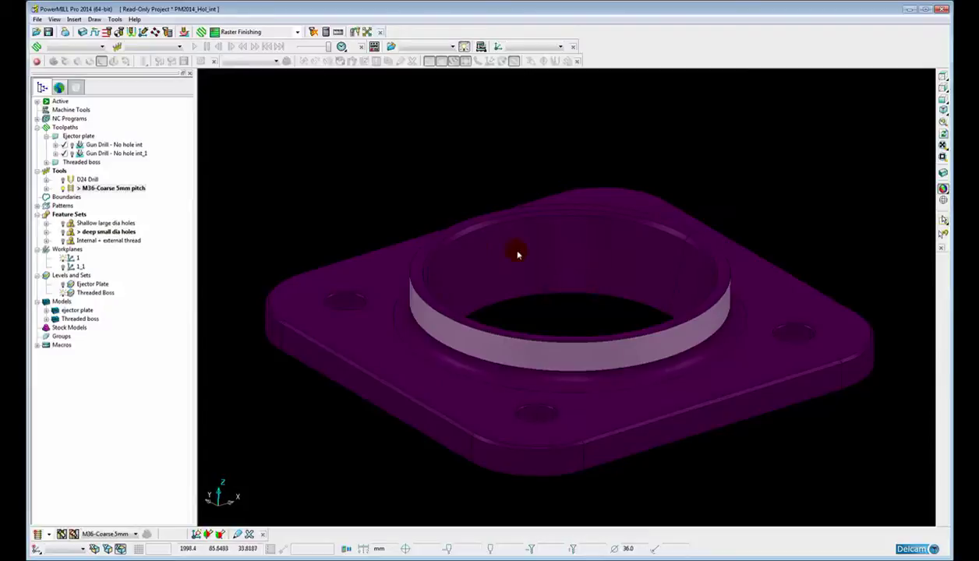
- Rename the 36-diameter thread mill to 'M36-Coarse 4mm pitch' so it matches its 4.0 pitch
right_click(68, 189)
left_click(137, 228)
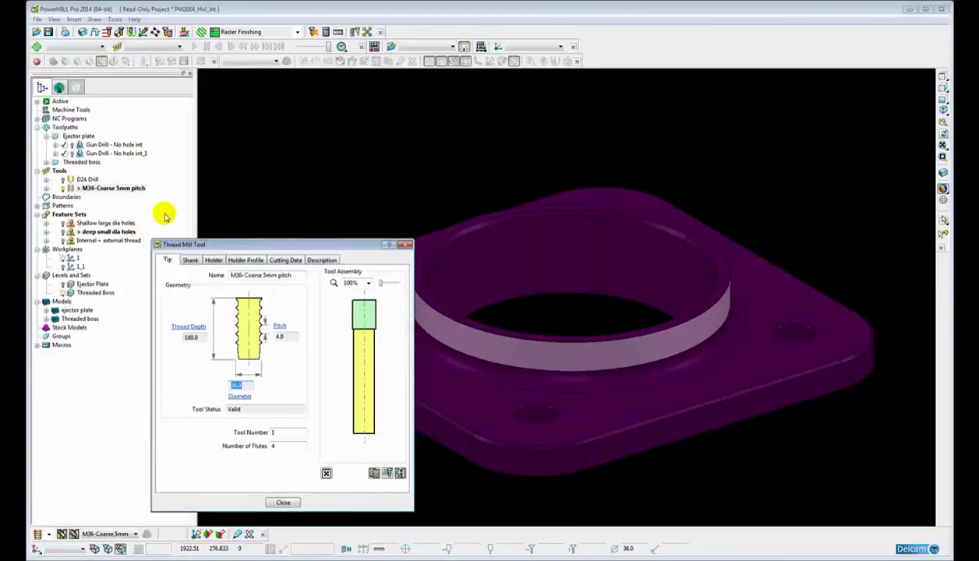
left_click_drag(218, 248, 216, 171)
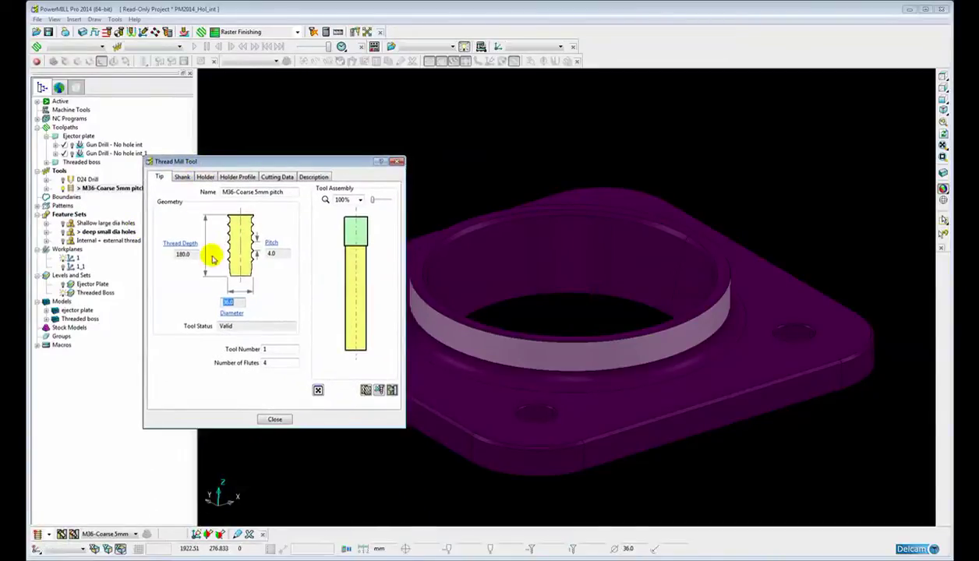
left_click(236, 302)
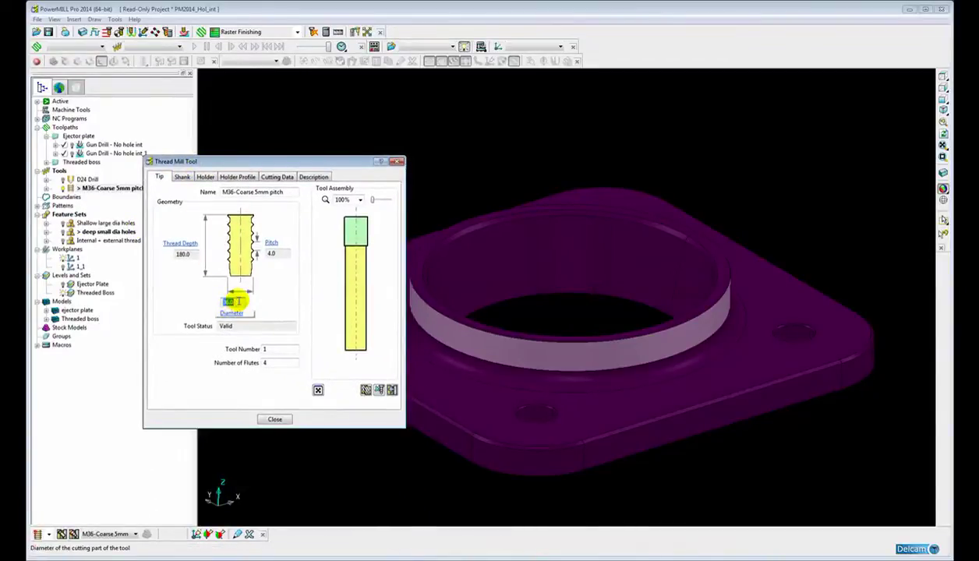
left_click(256, 192)
type("4")
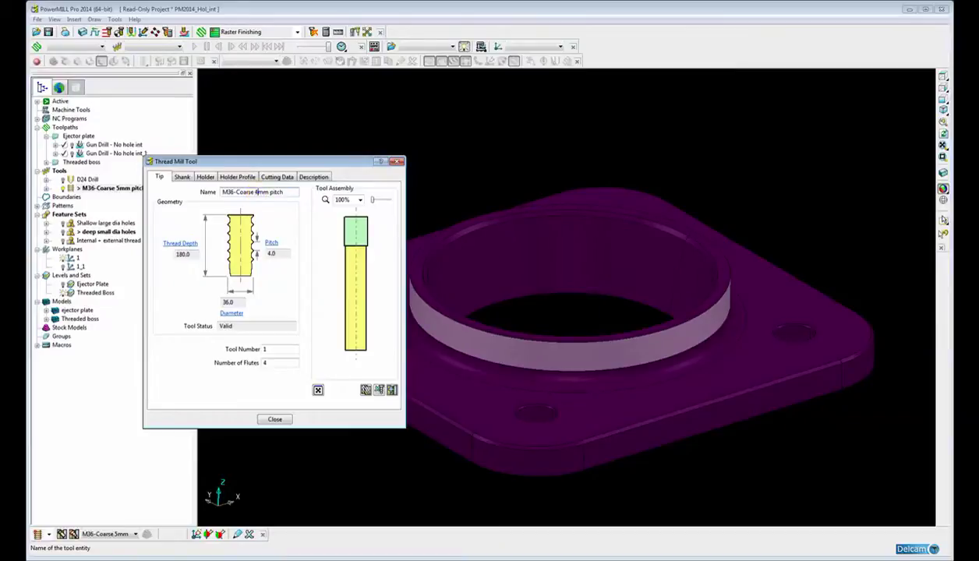
left_click(272, 420)
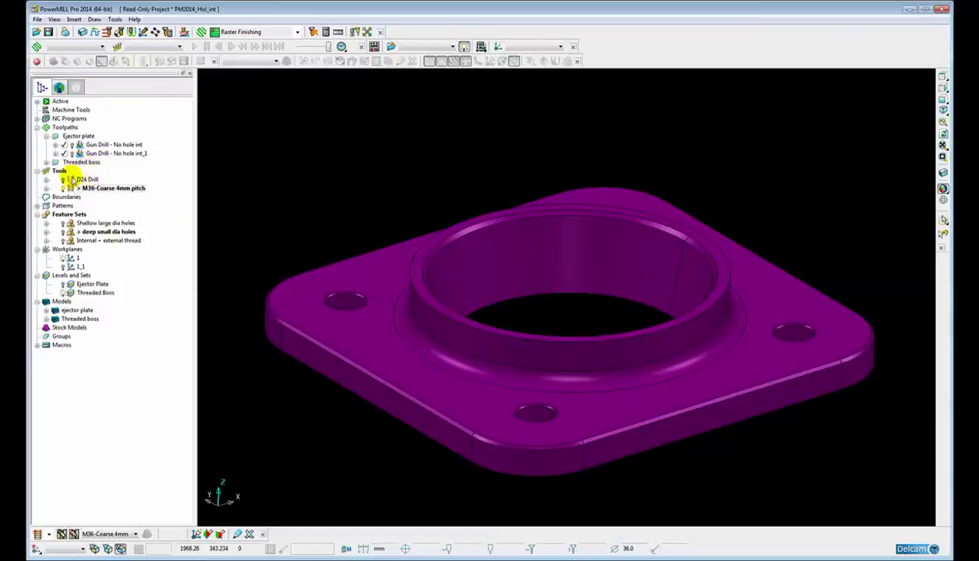
- Expand the Threaded boss folder, activate Internal Thread and open its Drilling settings
left_click(46, 137)
left_click(46, 145)
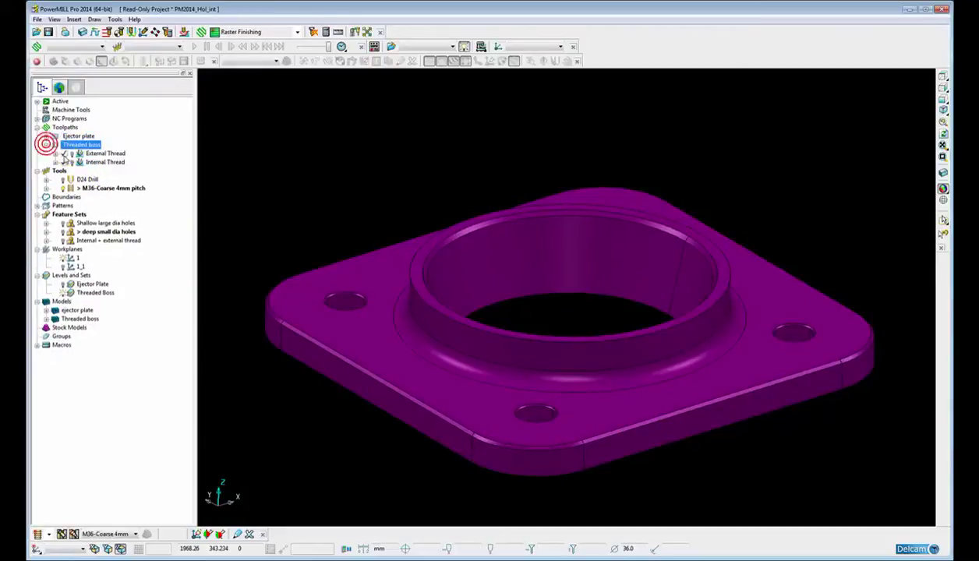
left_click(80, 163)
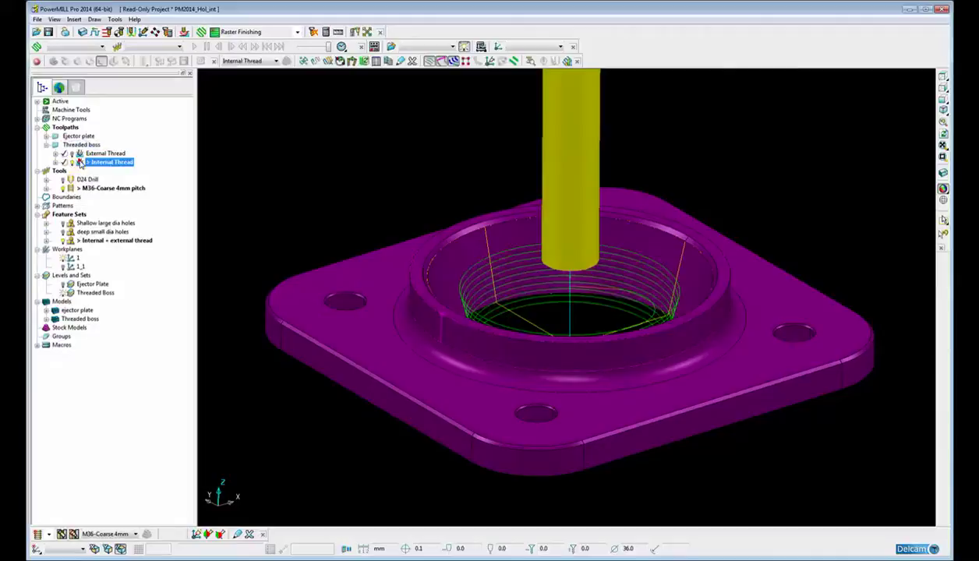
right_click(81, 162)
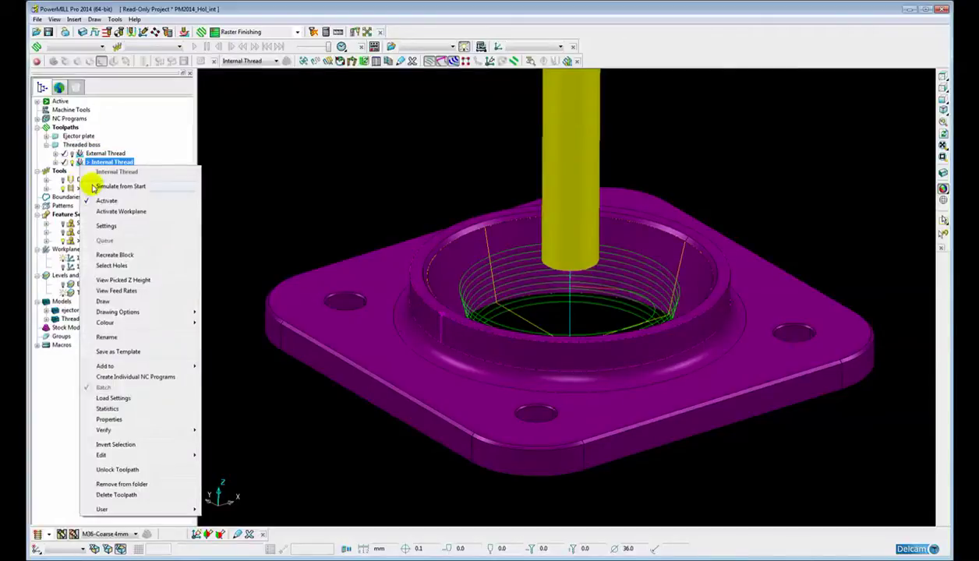
left_click(104, 227)
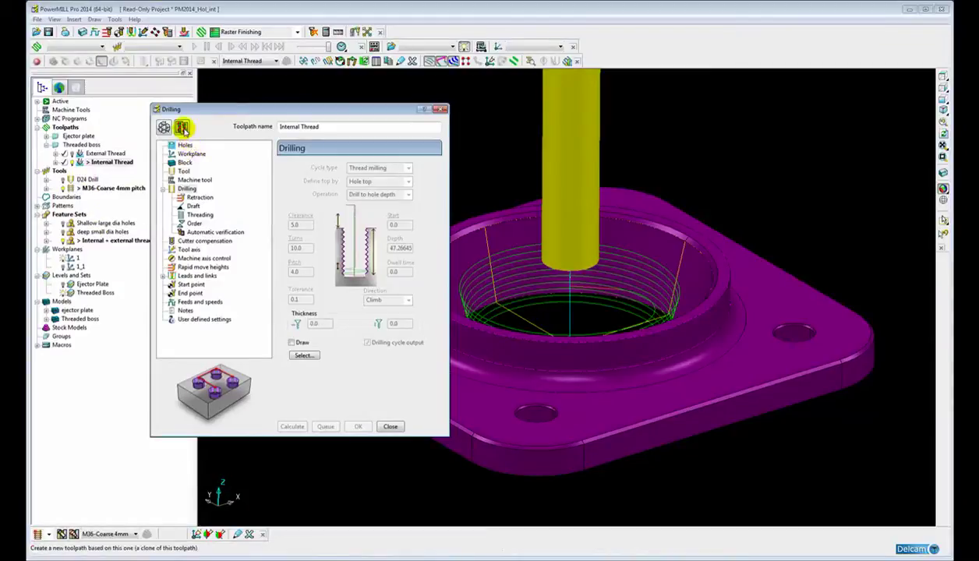
- Calculate a copy of Internal Thread as Thread milling with 10 turns at 4.0 pitch
left_click(181, 128)
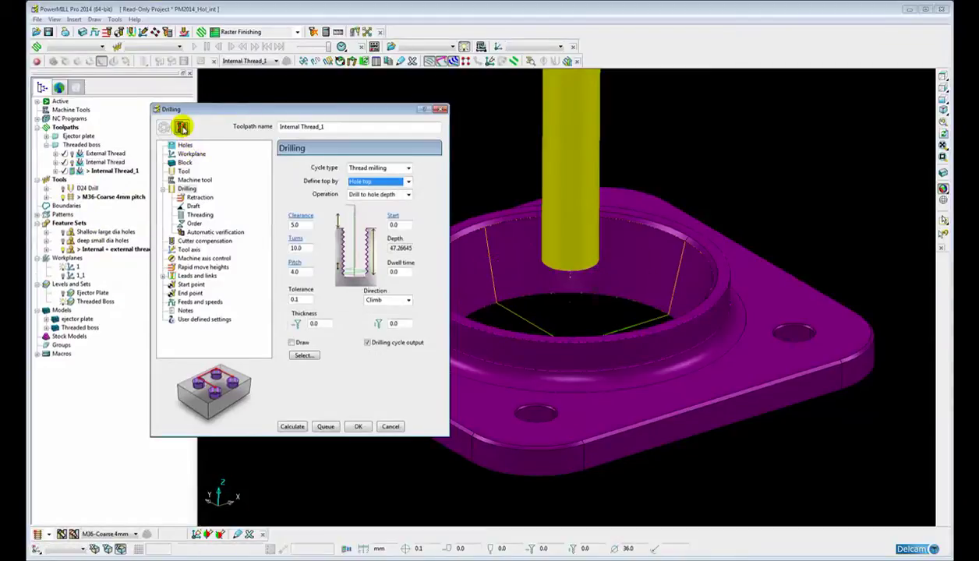
left_click(407, 167)
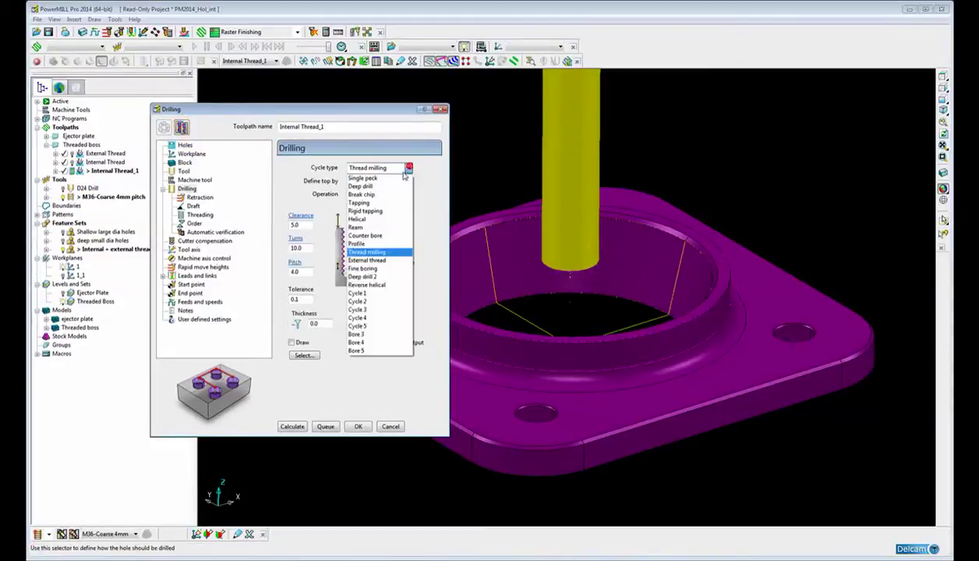
left_click(370, 252)
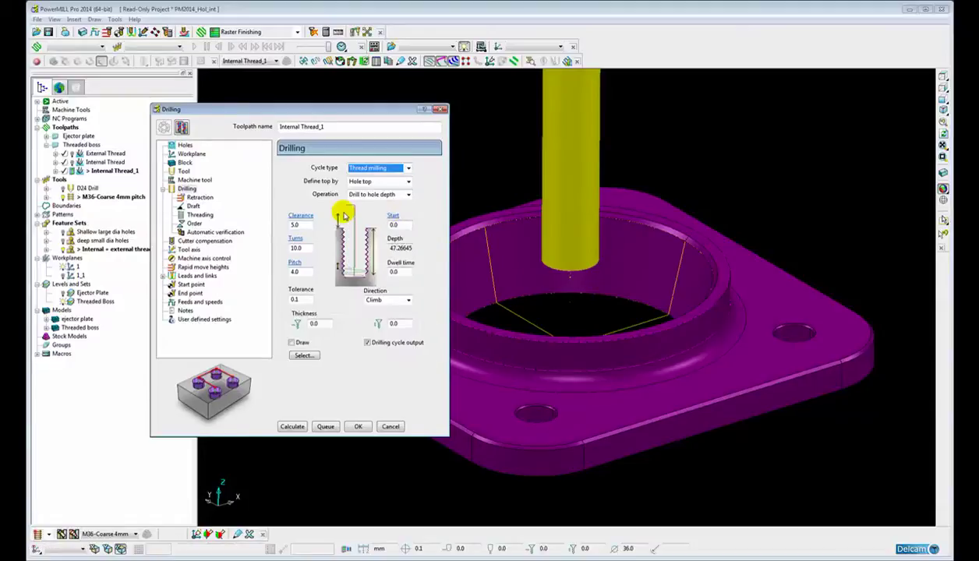
left_click(193, 206)
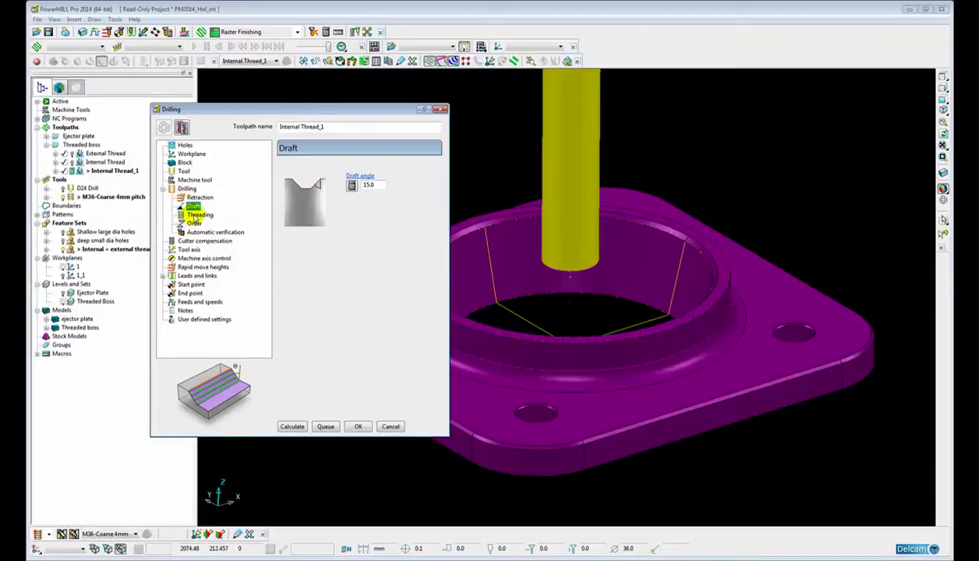
left_click(199, 215)
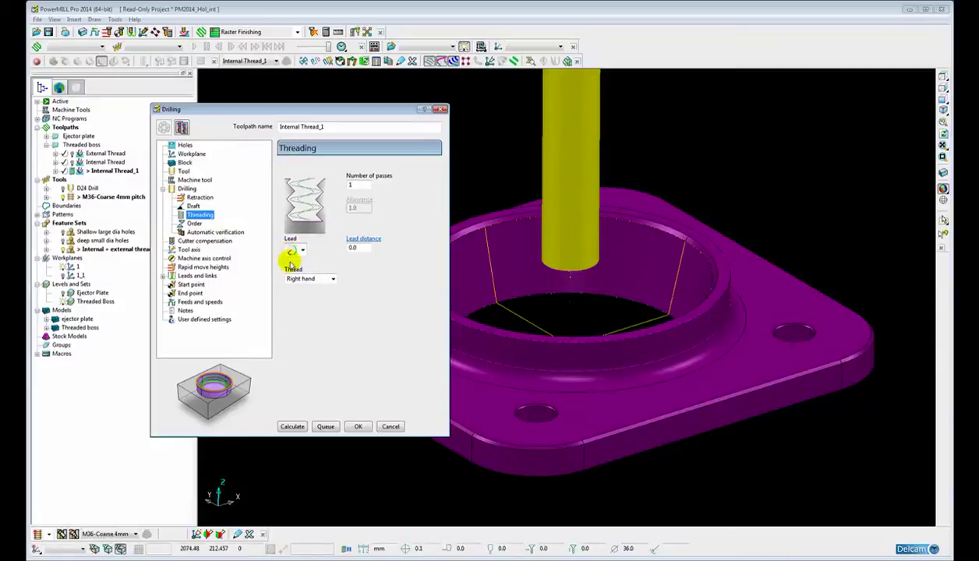
left_click(187, 188)
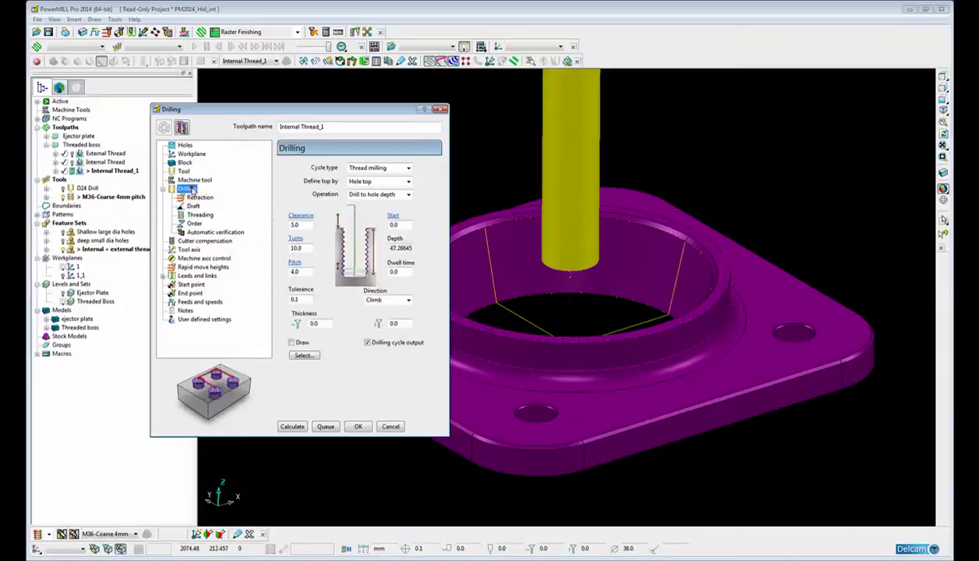
left_click(299, 249)
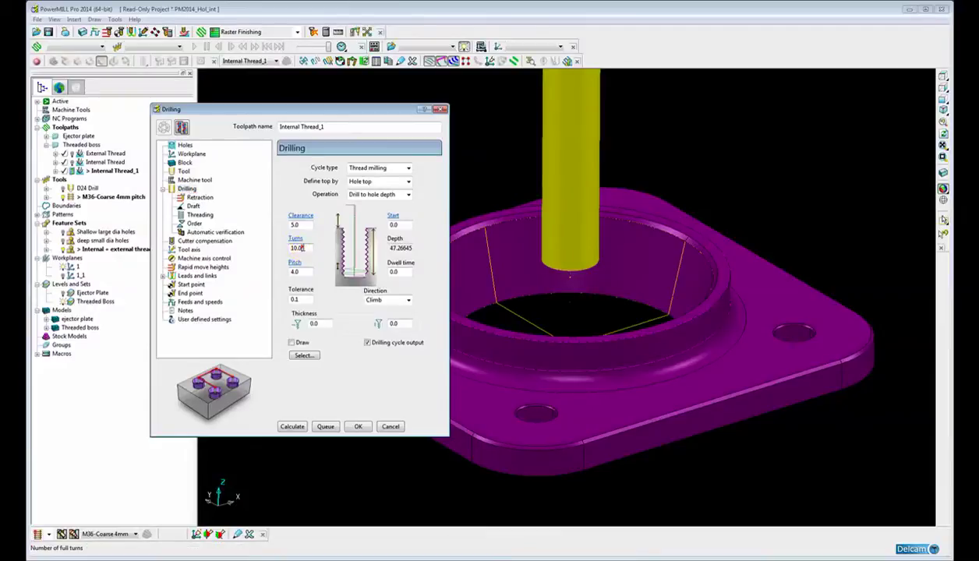
left_click(293, 426)
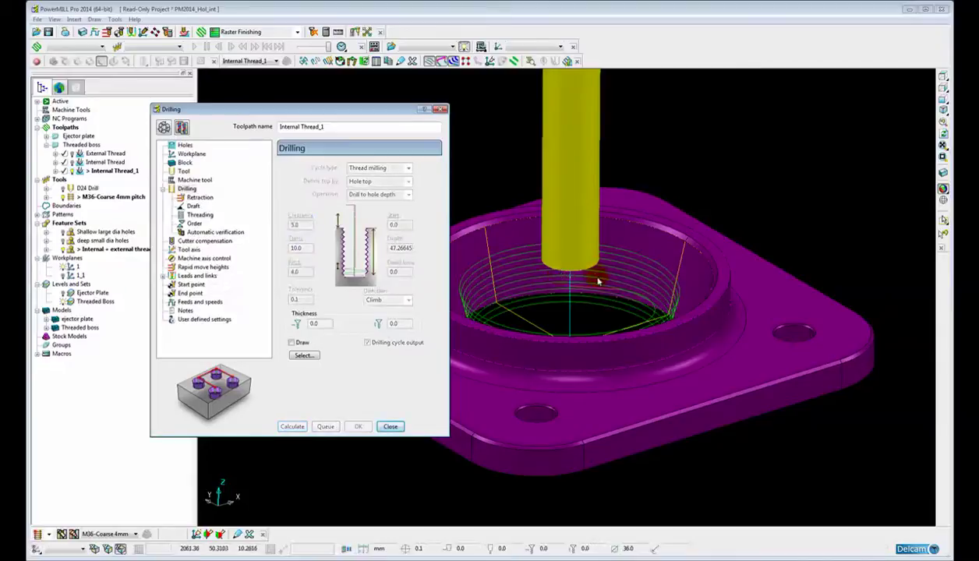
- Close the settings and inspect the Internal Thread_1 passes from side, unshaded and orbited views
left_click(390, 427)
left_click(944, 88)
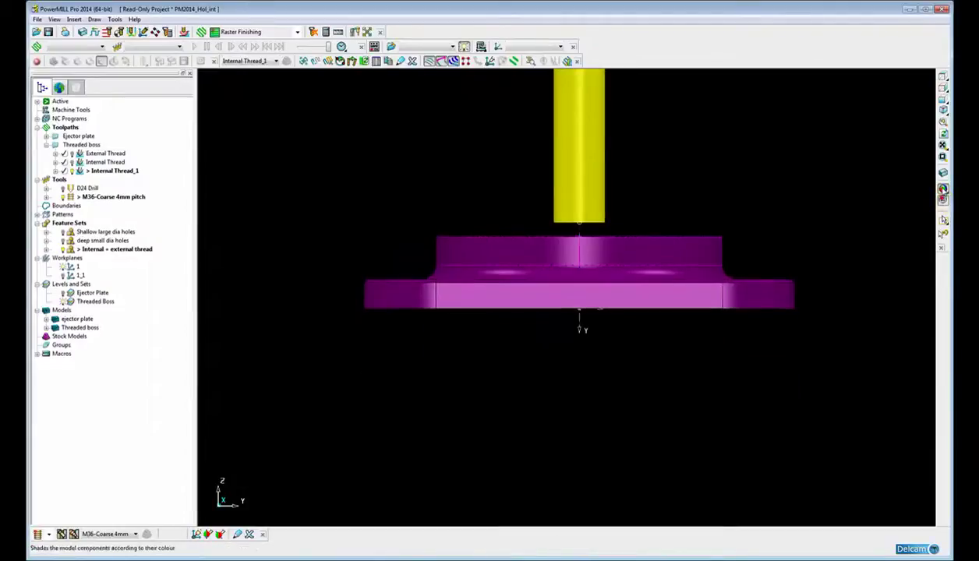
left_click(943, 189)
scroll(594, 232, "up", 3)
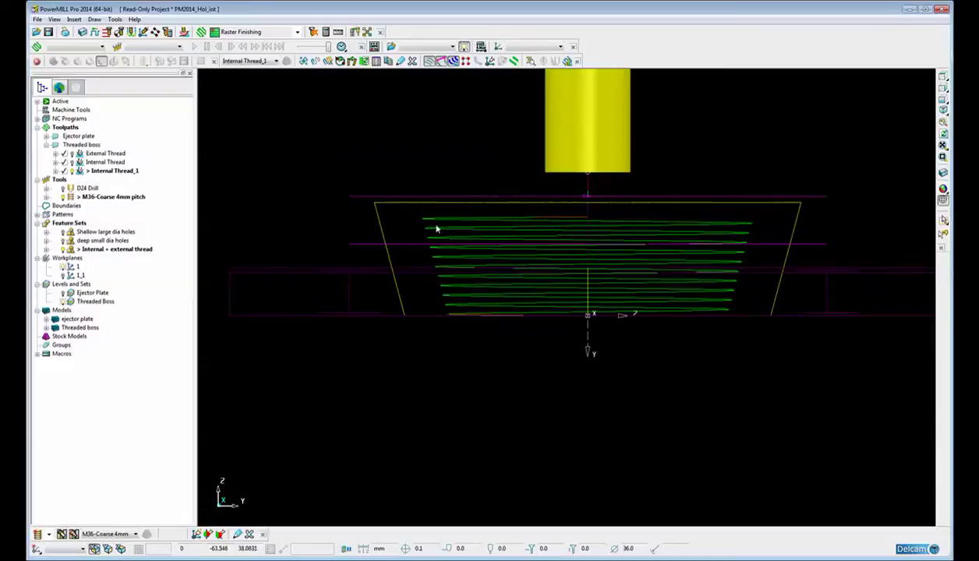
left_click(943, 189)
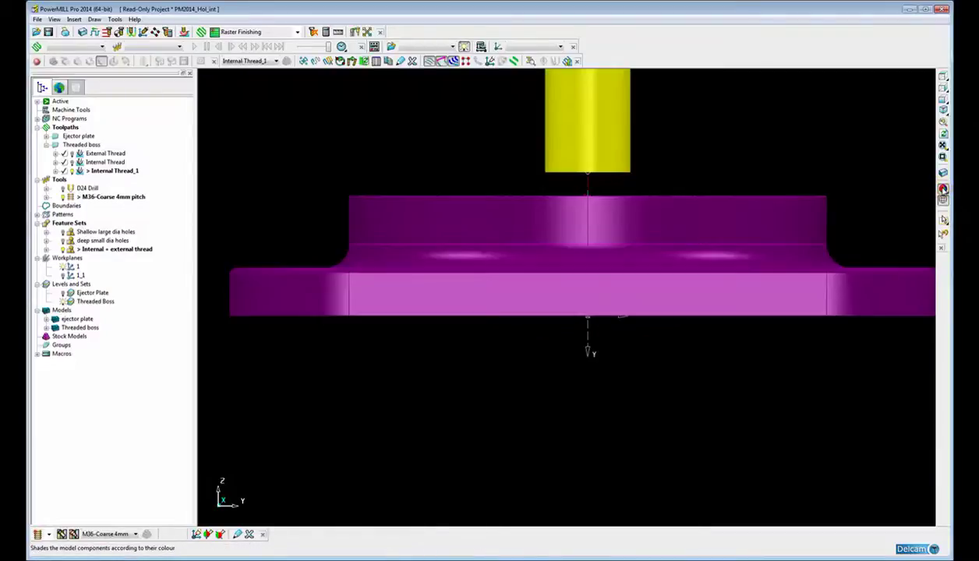
mouse_move(487, 189)
middle_mouse_down()
mouse_move(353, 261)
mouse_move(482, 245)
mouse_move(320, 182)
mouse_move(328, 205)
mouse_move(442, 327)
mouse_move(384, 277)
mouse_move(421, 303)
middle_mouse_up()
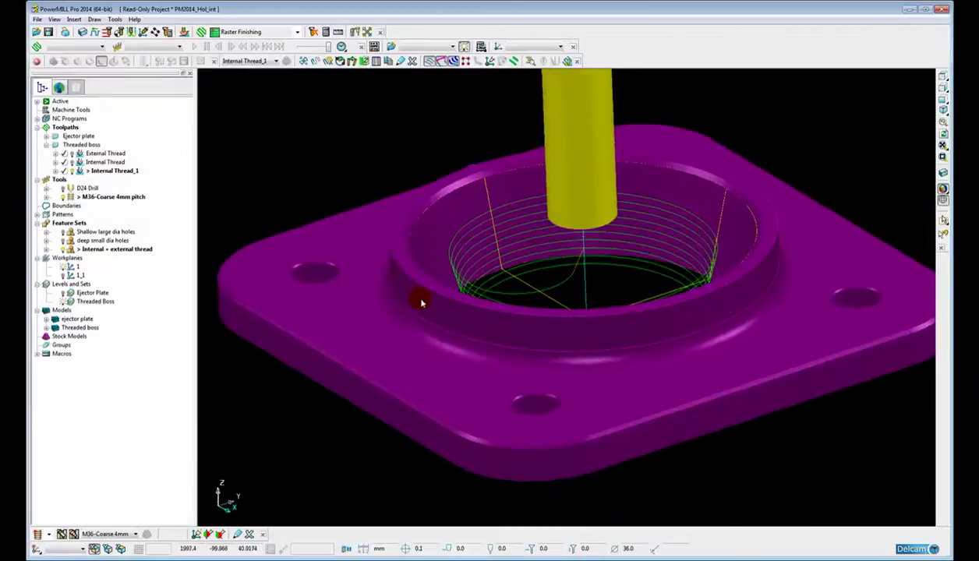
left_click(421, 300)
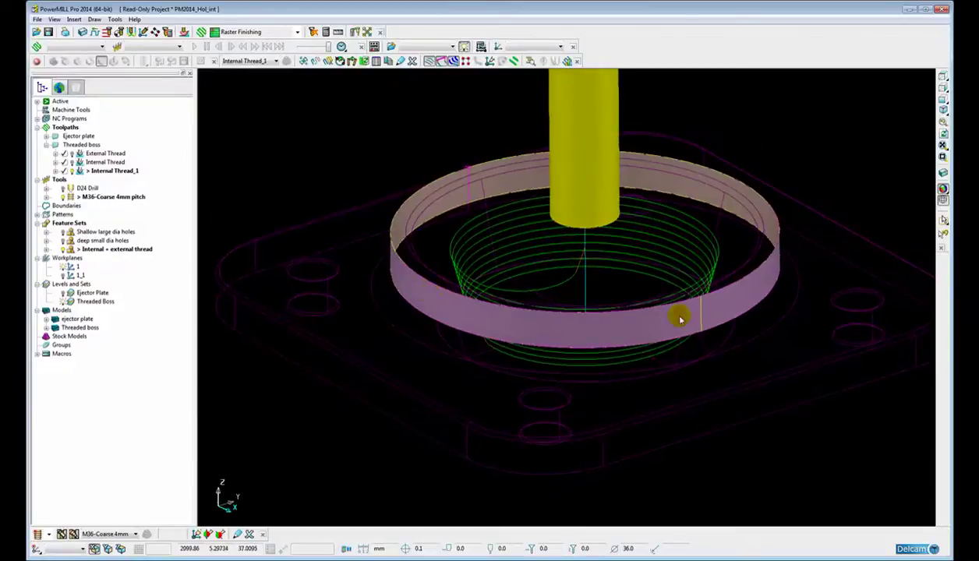
middle_click_drag(517, 234, 425, 216)
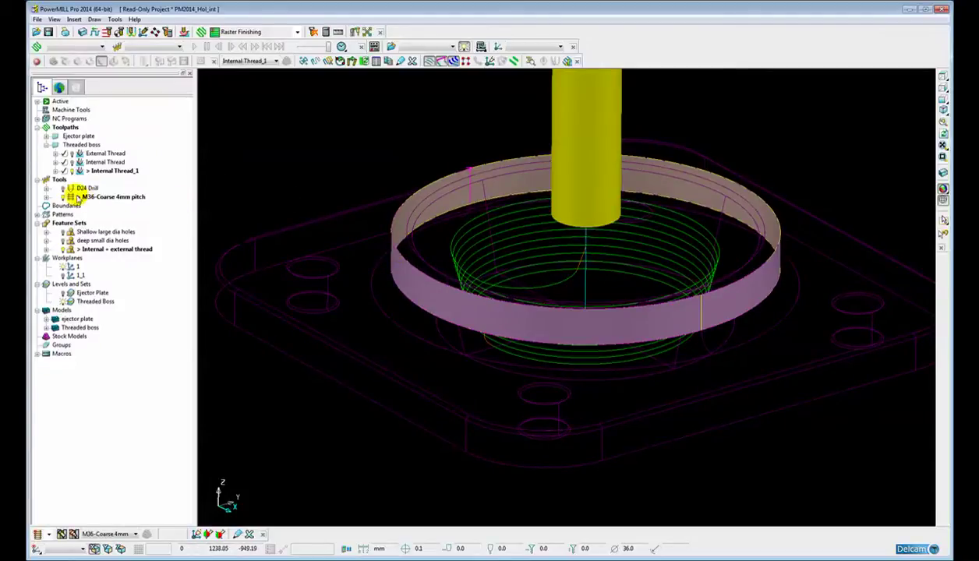
- Show and then hide feature 4's dimensions in the Internal + external thread set
left_click(46, 250)
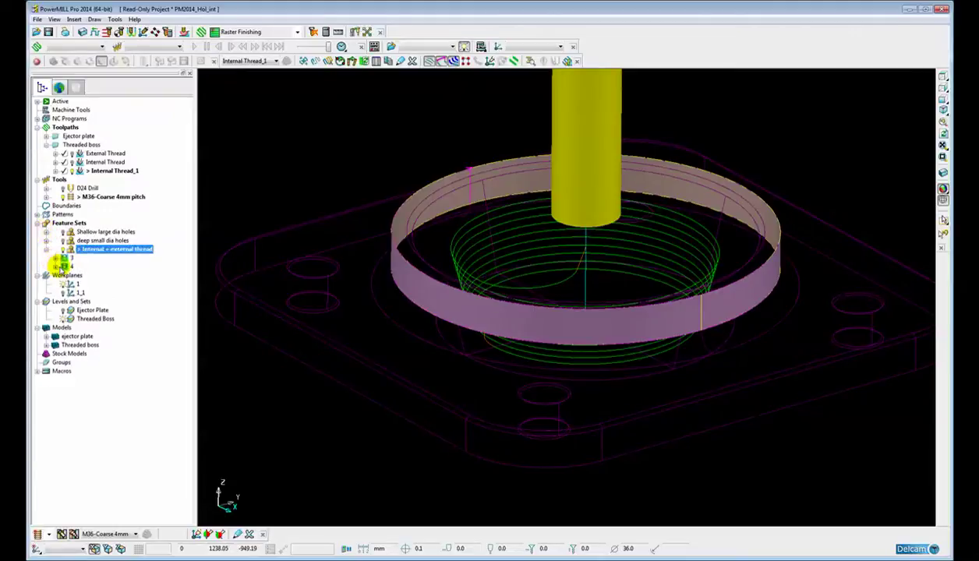
left_click(55, 267)
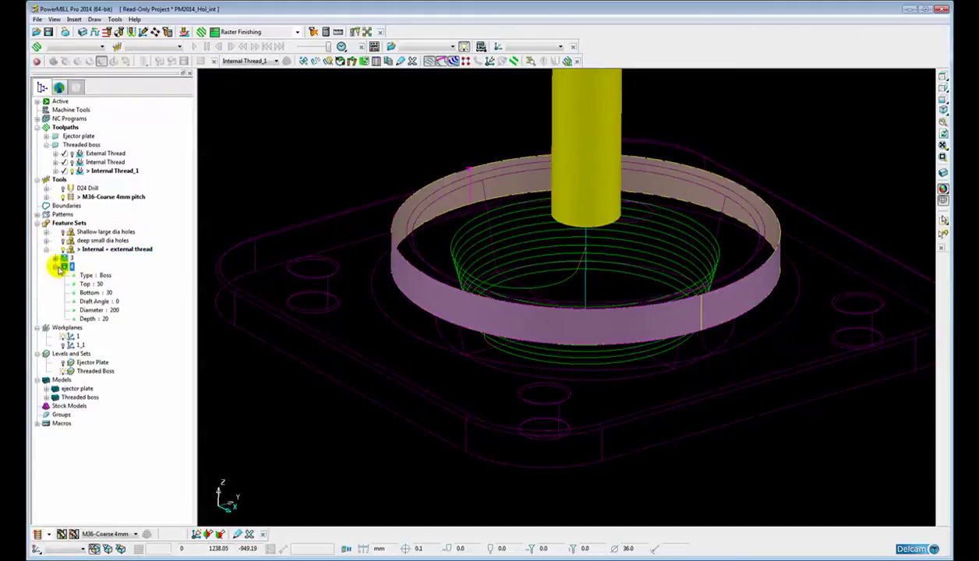
left_click(55, 267)
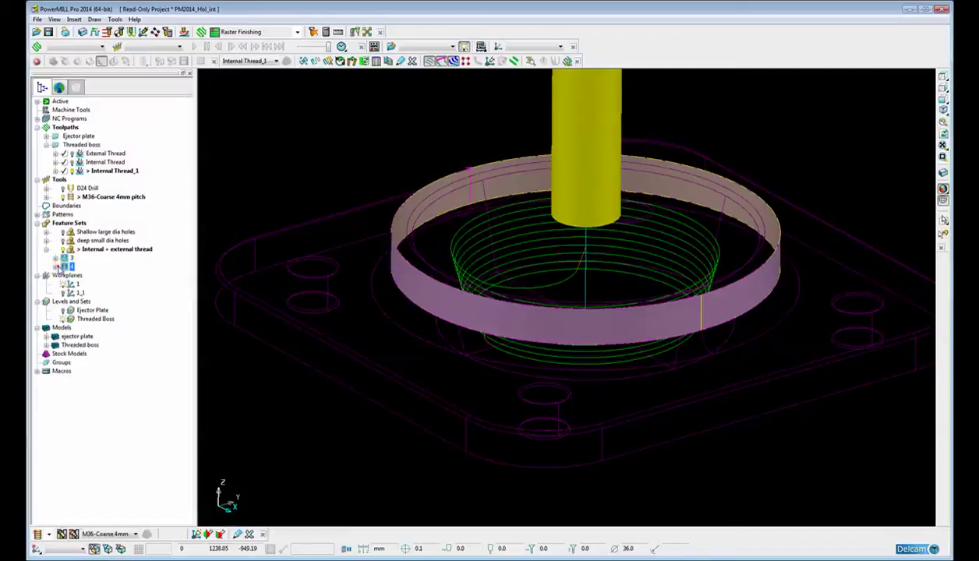
- Copy the External Thread toolpath, keep the External thread cycle, and calculate External Thread_1
left_click(82, 153)
right_click(80, 154)
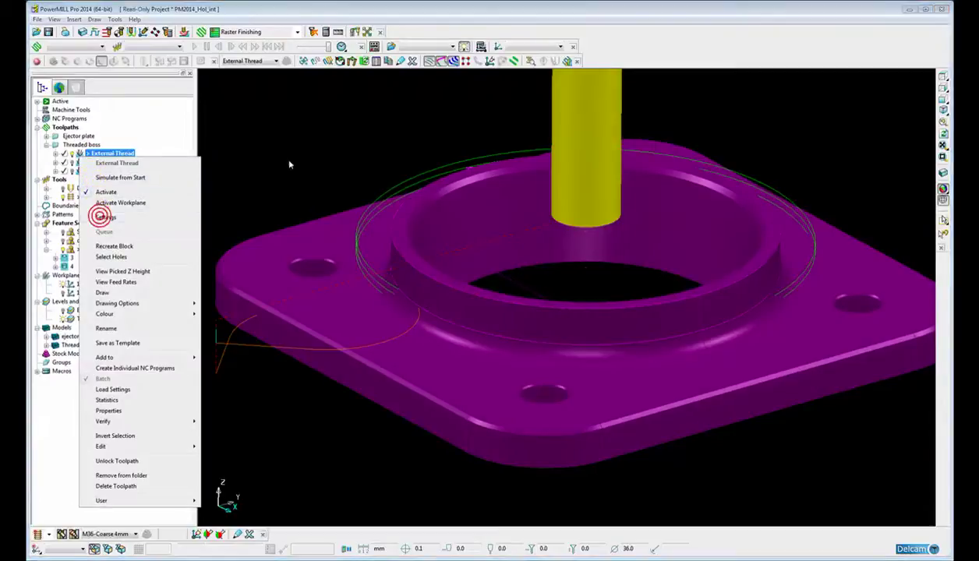
left_click(105, 217)
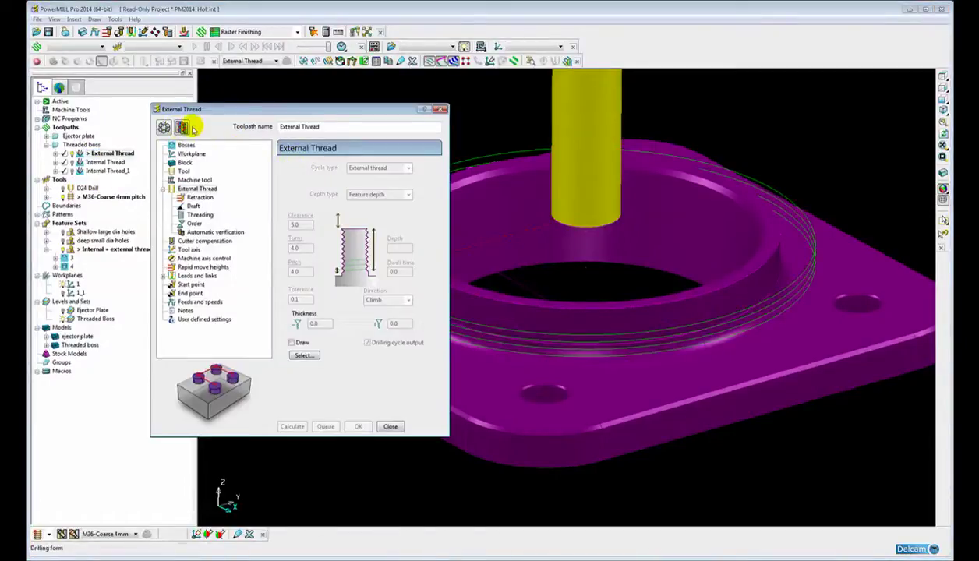
left_click(182, 127)
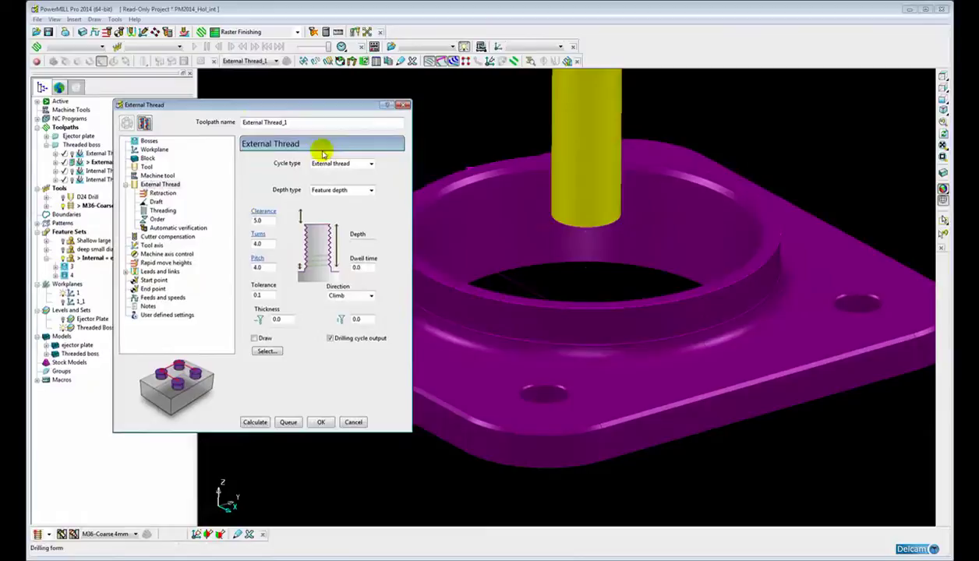
left_click(372, 165)
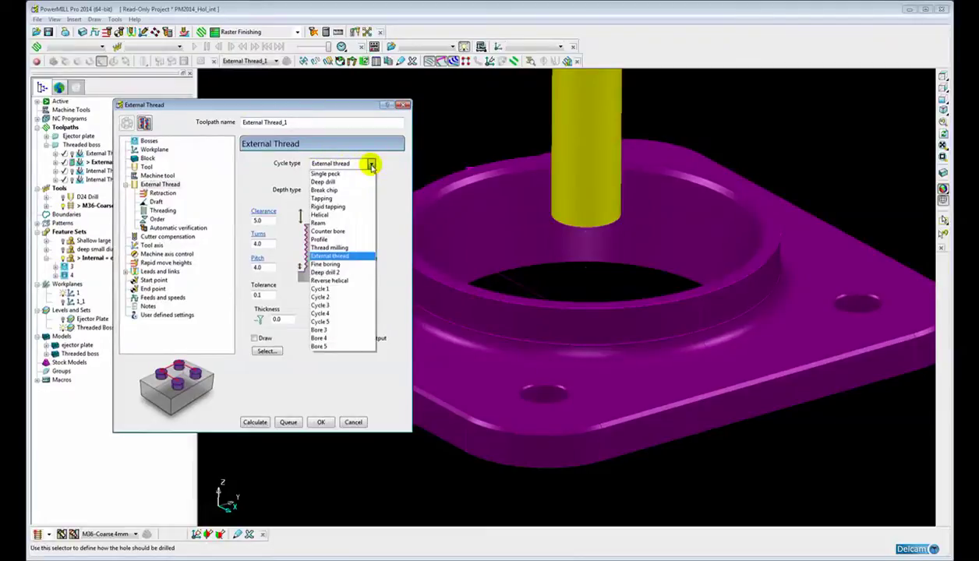
left_click(346, 258)
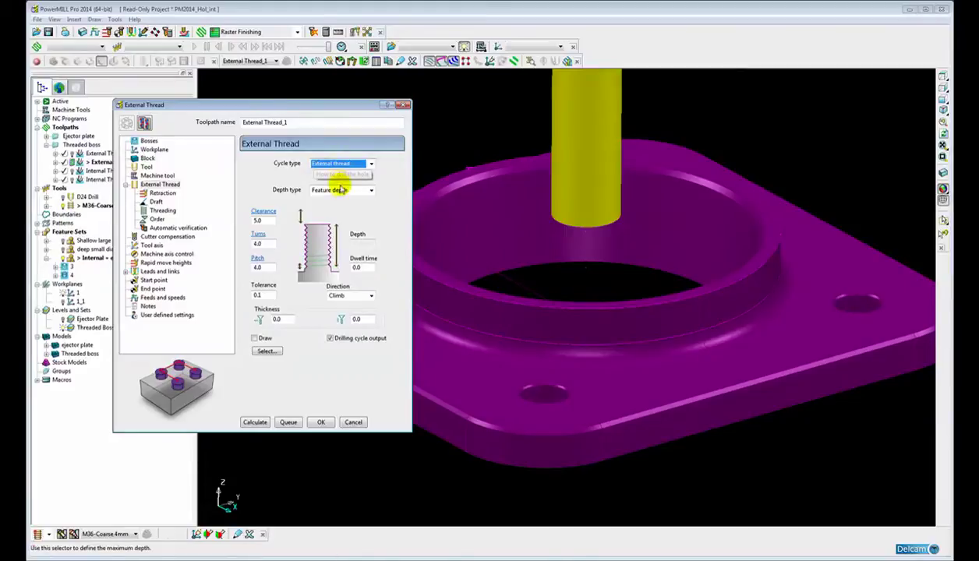
left_click(156, 202)
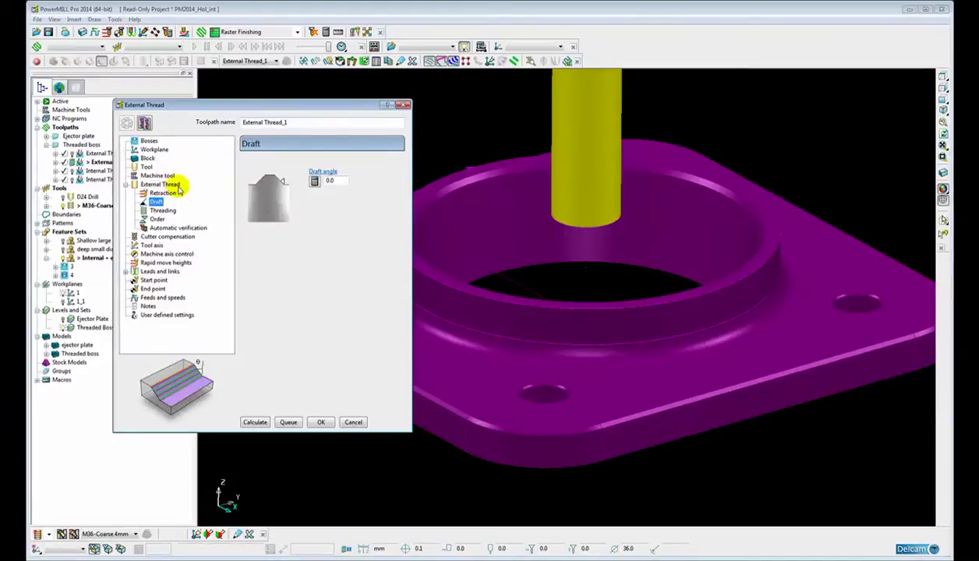
left_click(170, 185)
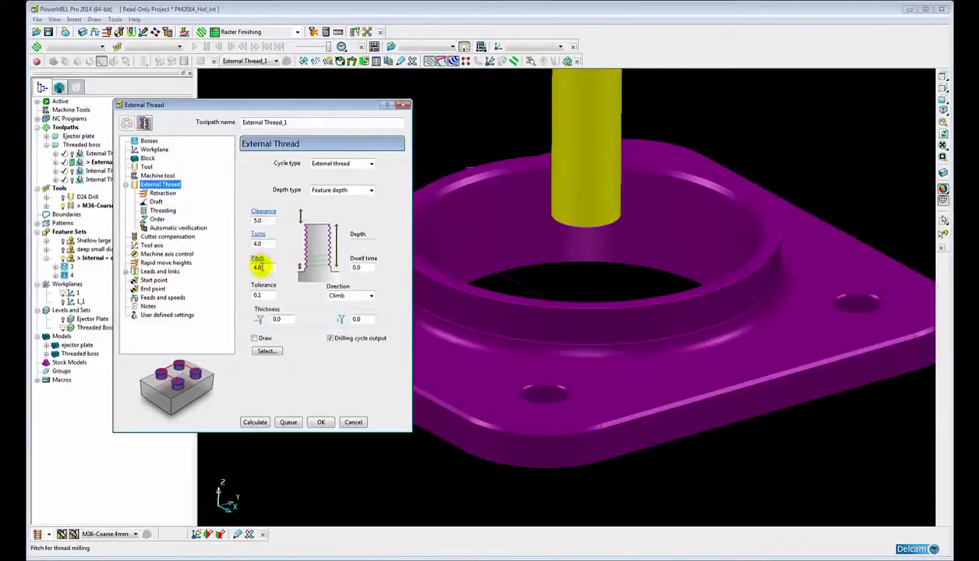
left_click(255, 423)
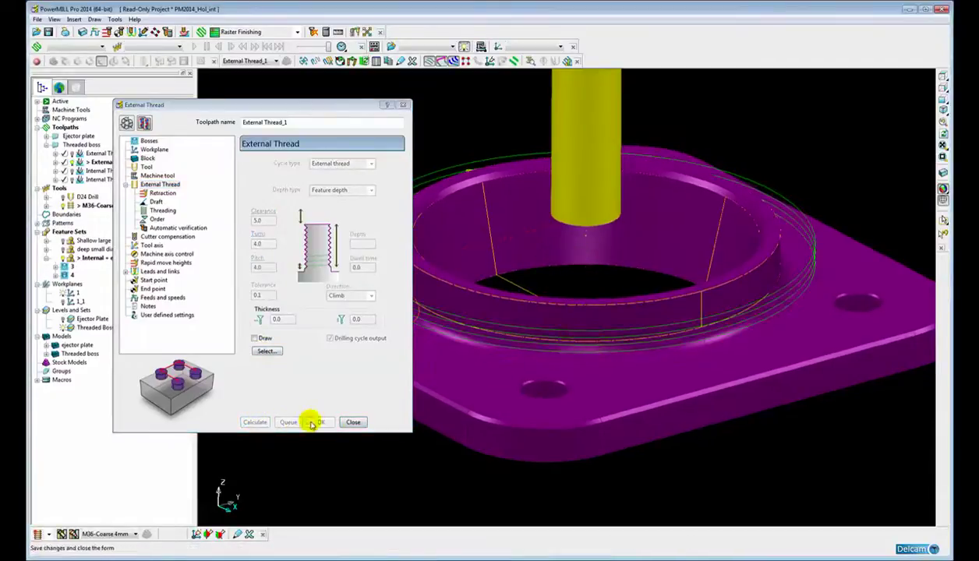
left_click(361, 423)
- Orbit the part to inspect External Thread_1's helical passes around the boss
scroll(438, 291, "down", 4)
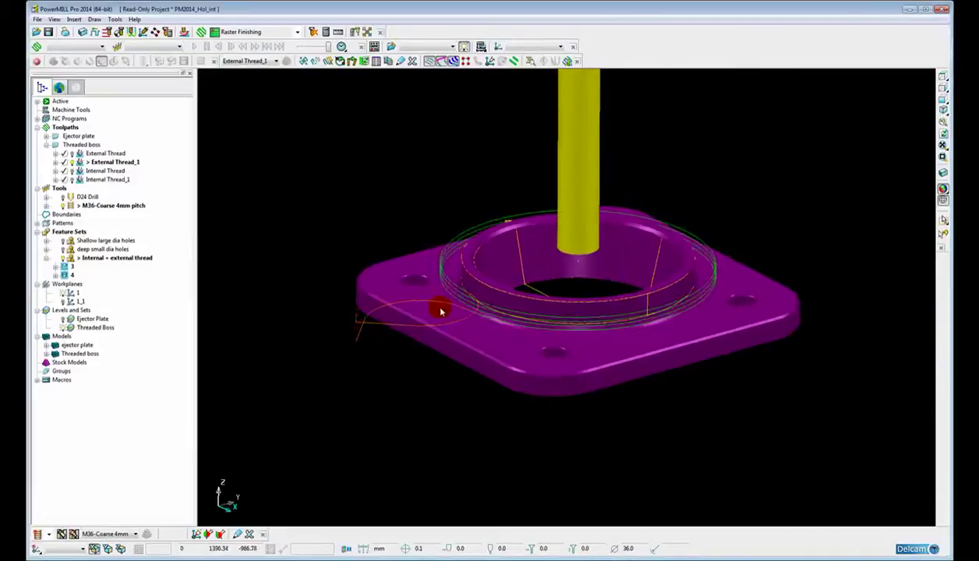
mouse_move(499, 310)
middle_mouse_down()
mouse_move(503, 326)
mouse_move(680, 228)
middle_mouse_up()
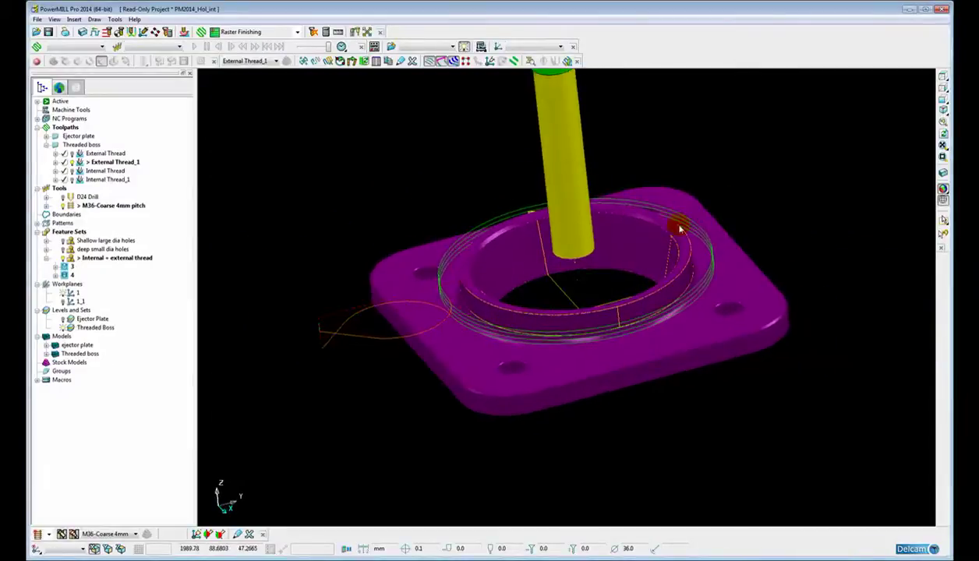
mouse_move(484, 254)
middle_mouse_down()
mouse_move(439, 248)
mouse_move(474, 290)
middle_mouse_up()
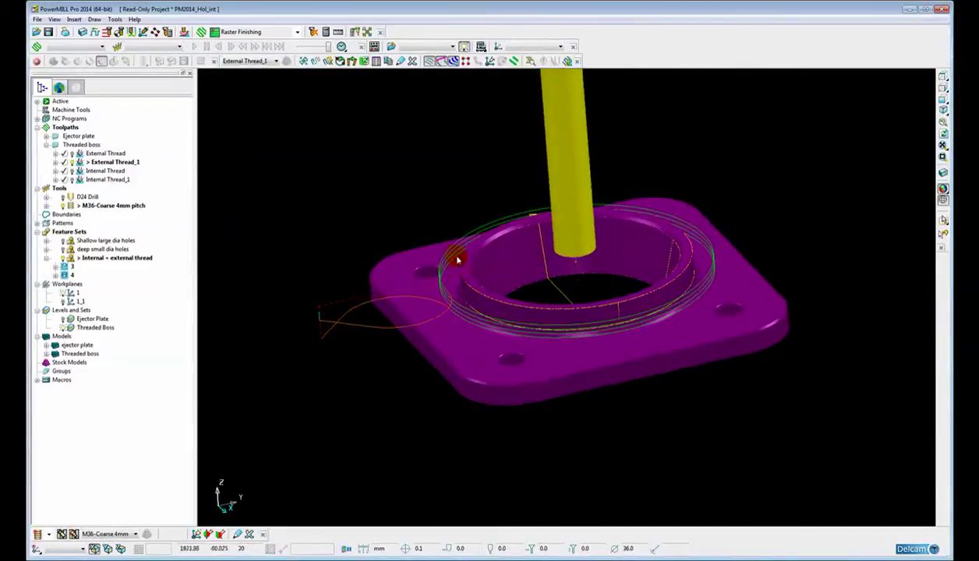